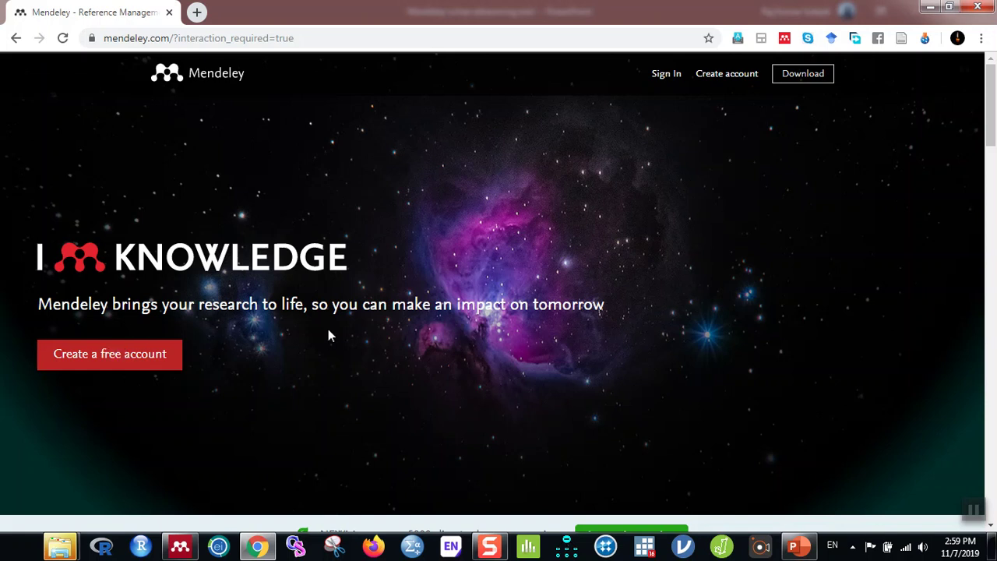
- Switch to Mendeley Desktop, sign in with the account e-mail and password, and dismiss the welcome messages
click(180, 551)
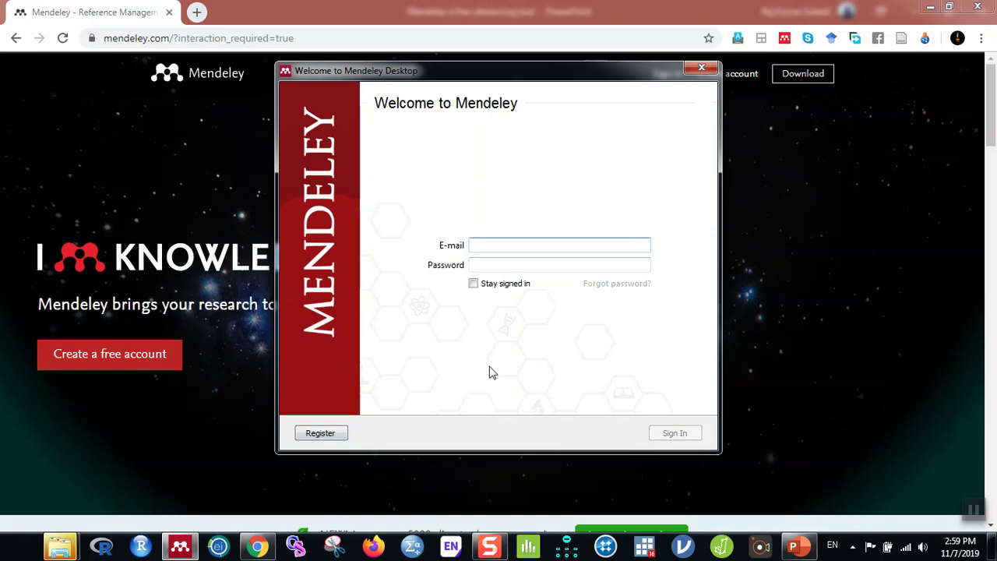
click(499, 249)
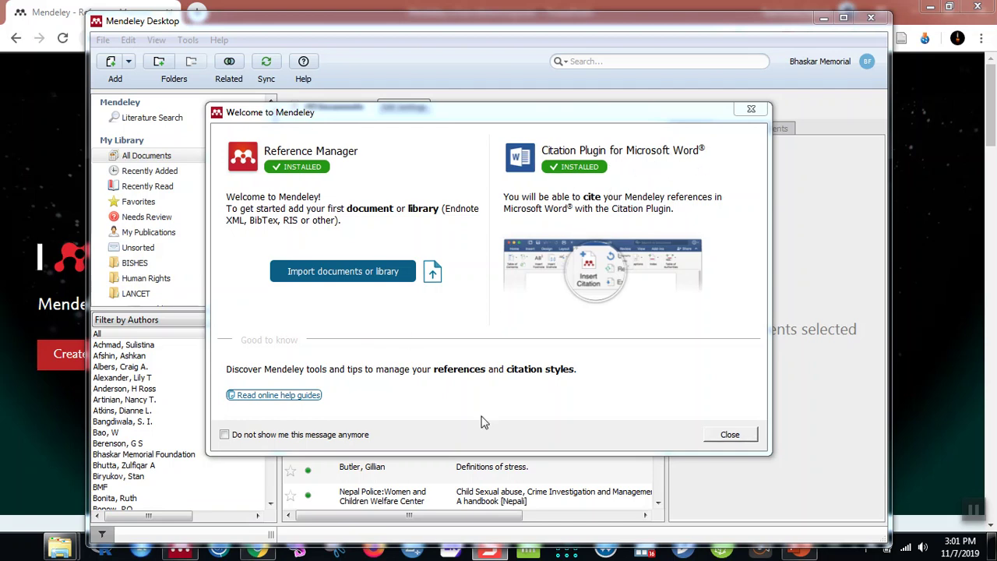
click(730, 435)
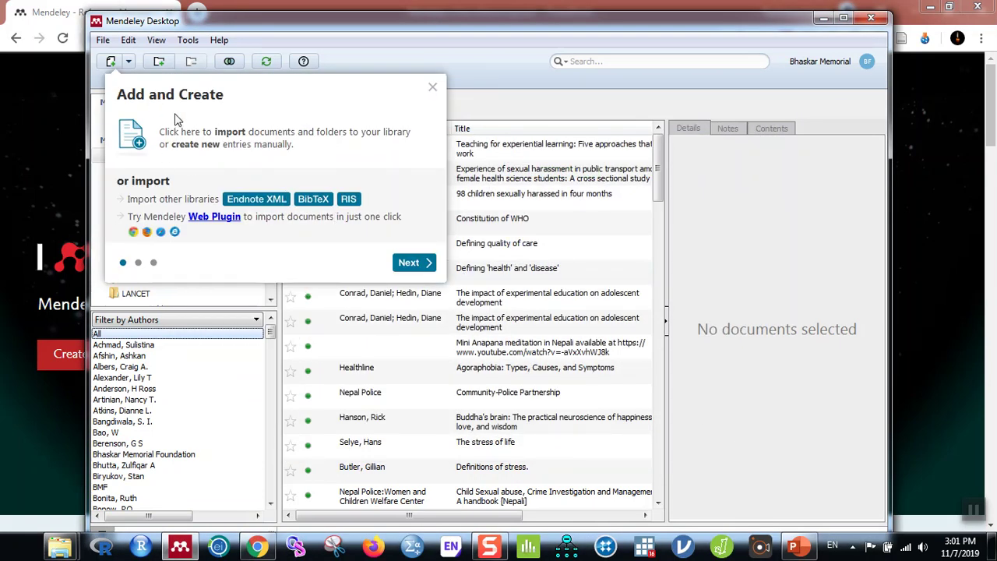
click(432, 86)
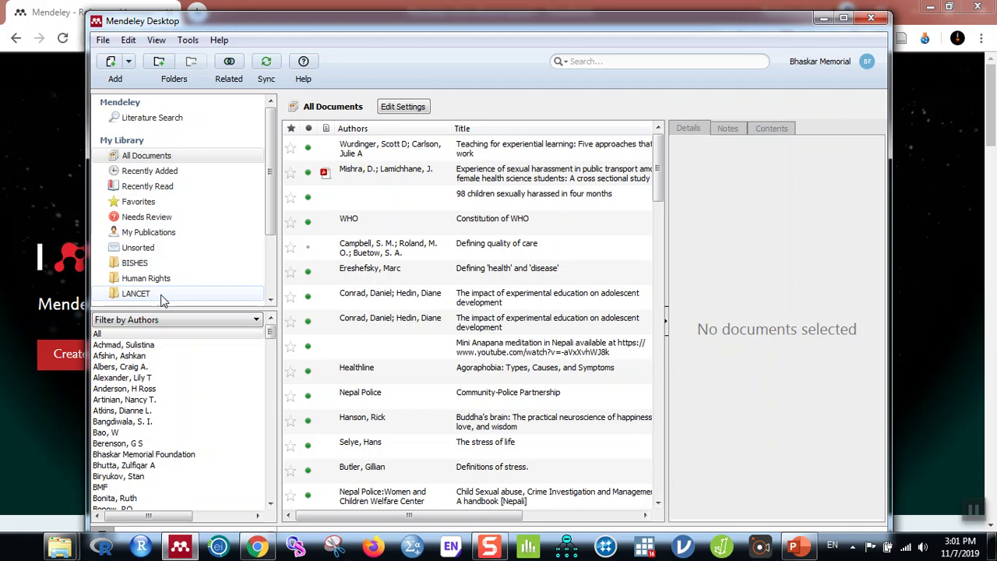
- Create a new folder named "trial" in My Library
drag(271, 205, 273, 236)
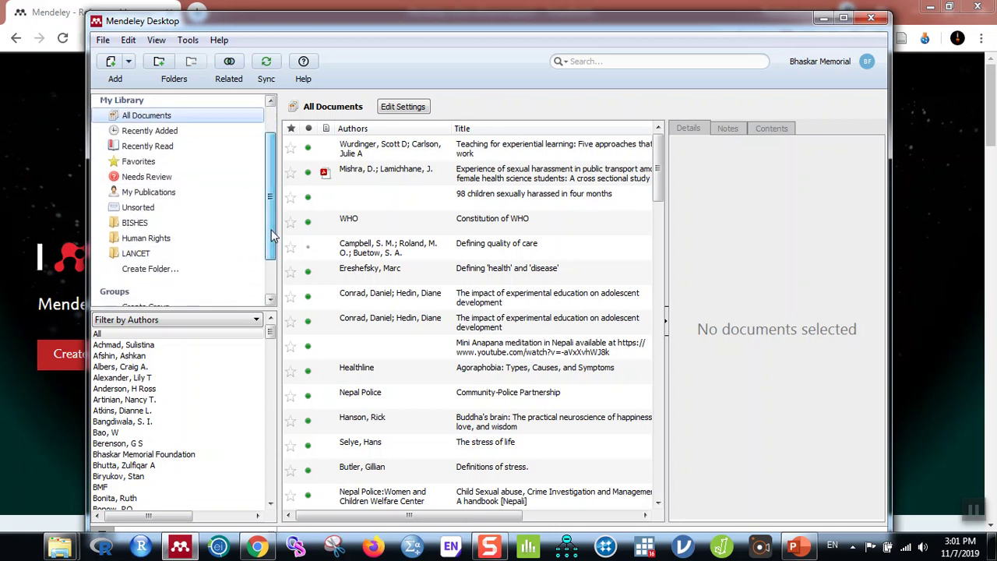
click(142, 273)
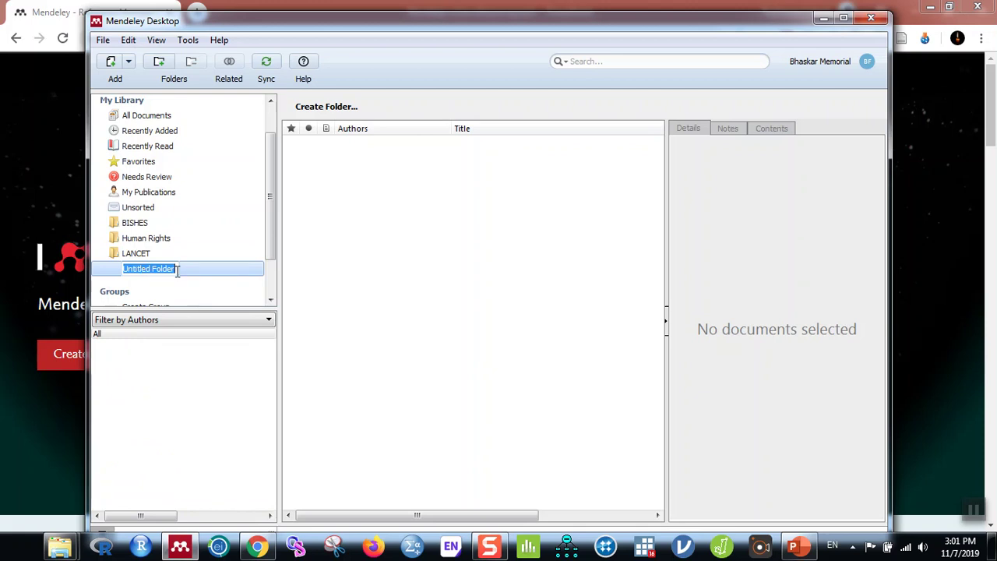
text(tri)
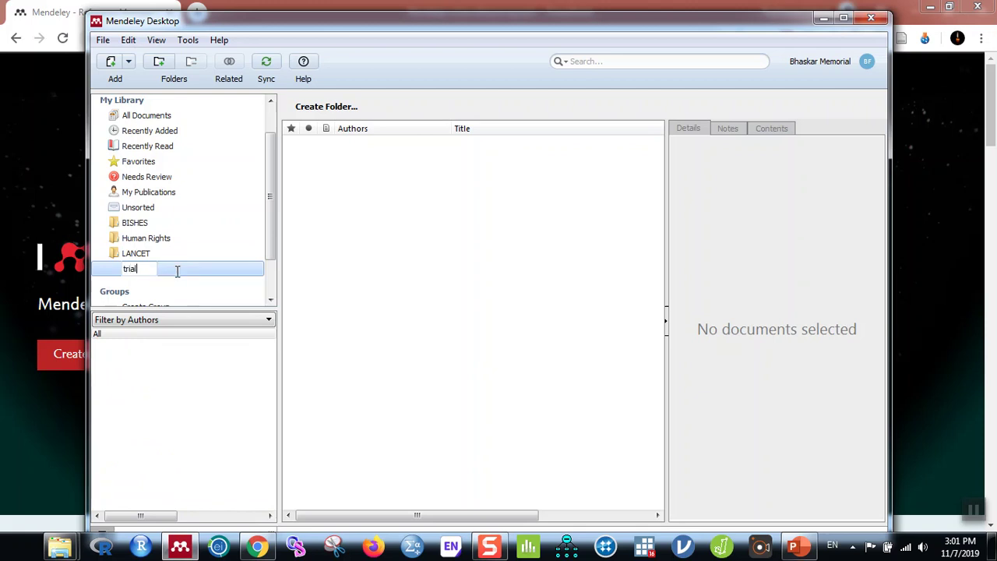
text(al)
key(Return)
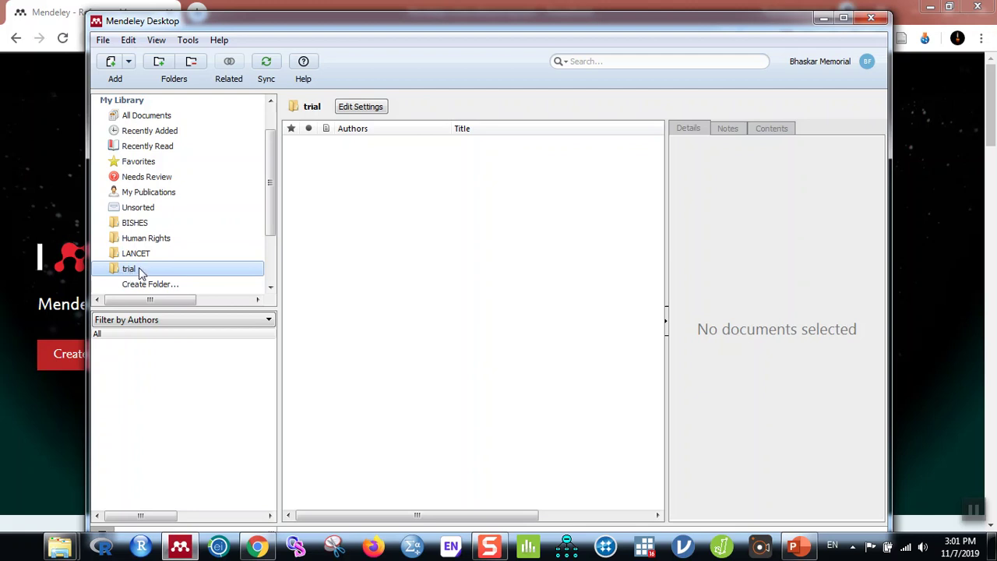
click(128, 64)
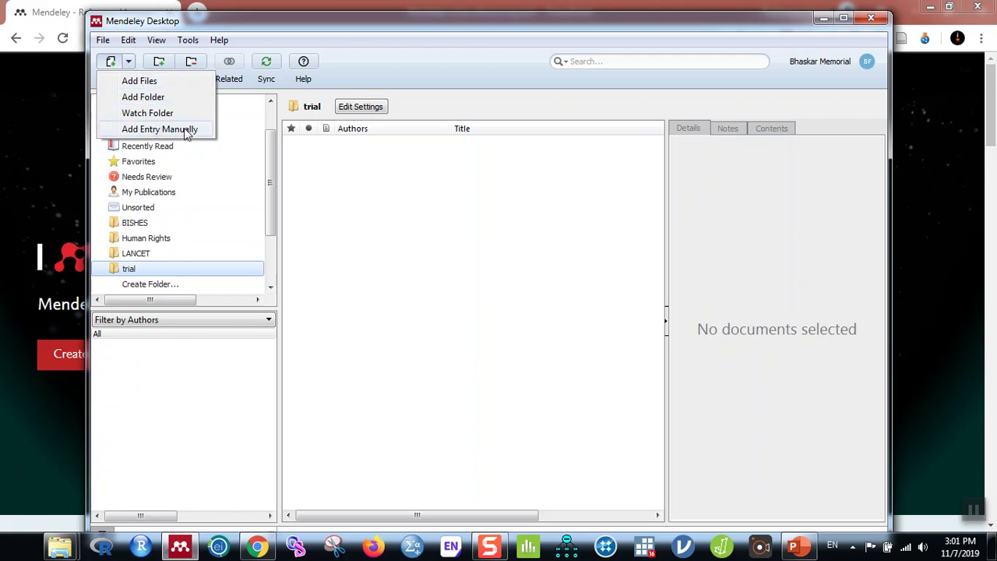
click(468, 204)
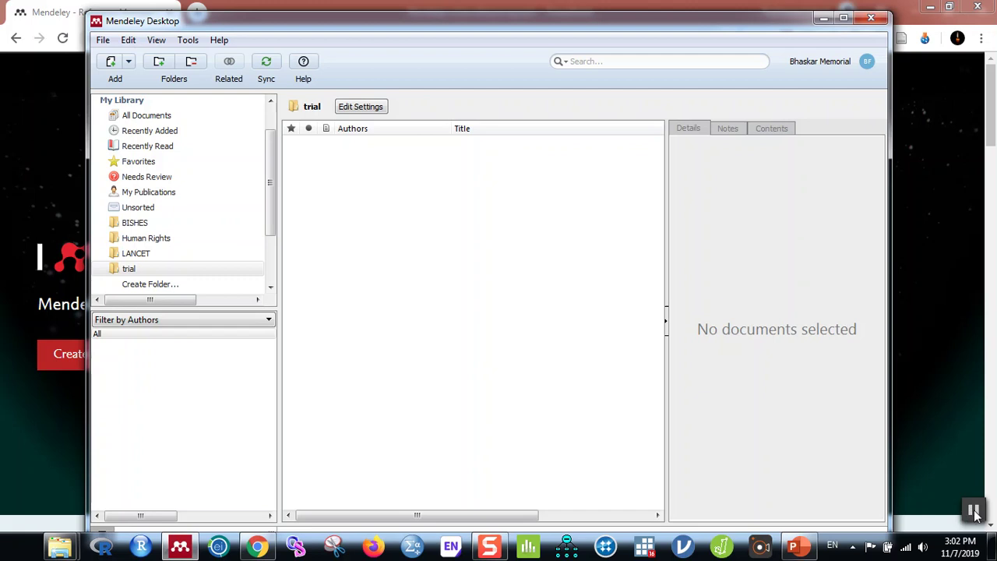
- Switch to Chrome, open scholar.google.com in a new tab and search for "obesity epidemic in the world"
click(196, 11)
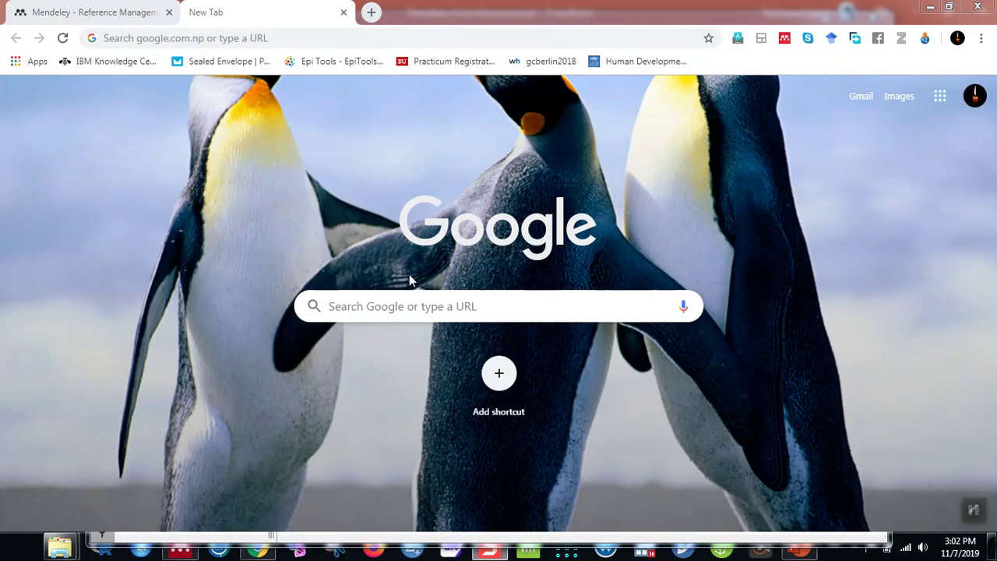
click(166, 38)
text(scholar.googl)
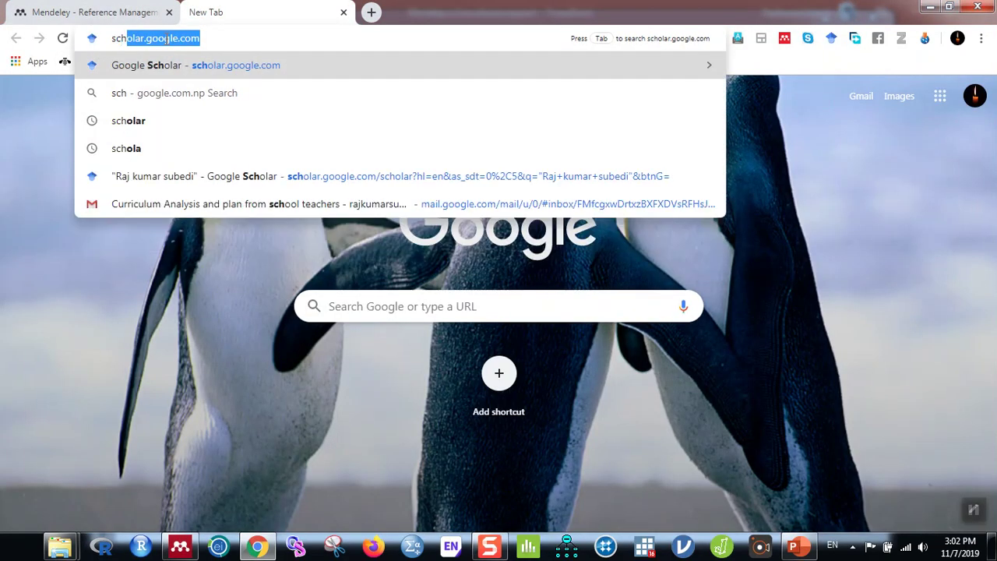
text(e.com)
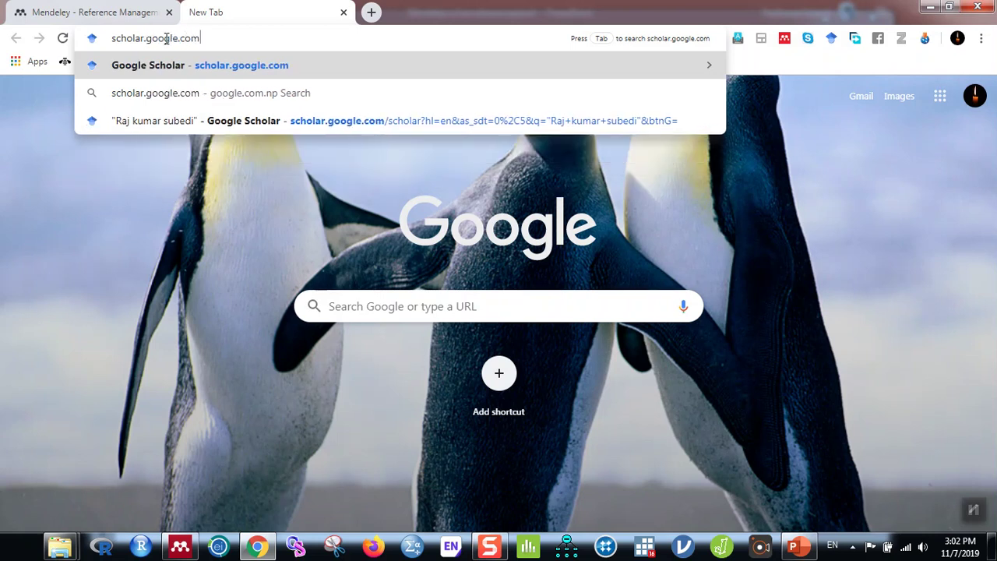
key(Return)
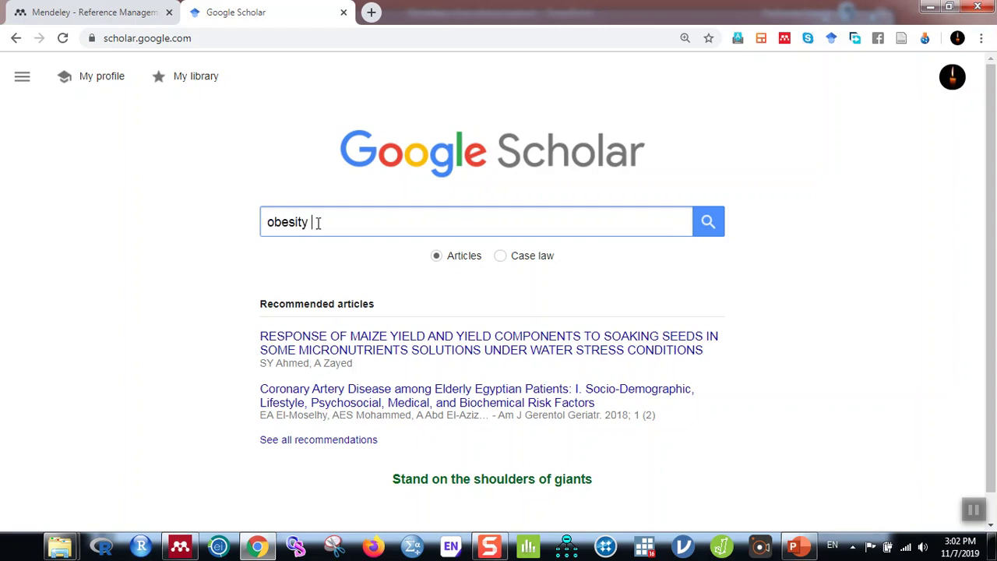
text(emic in the world)
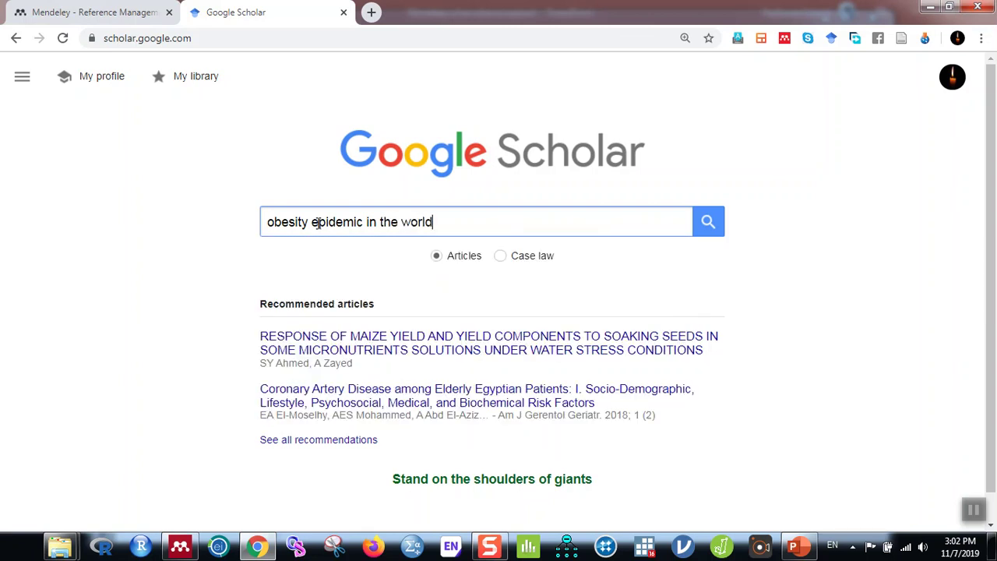
key(Return)
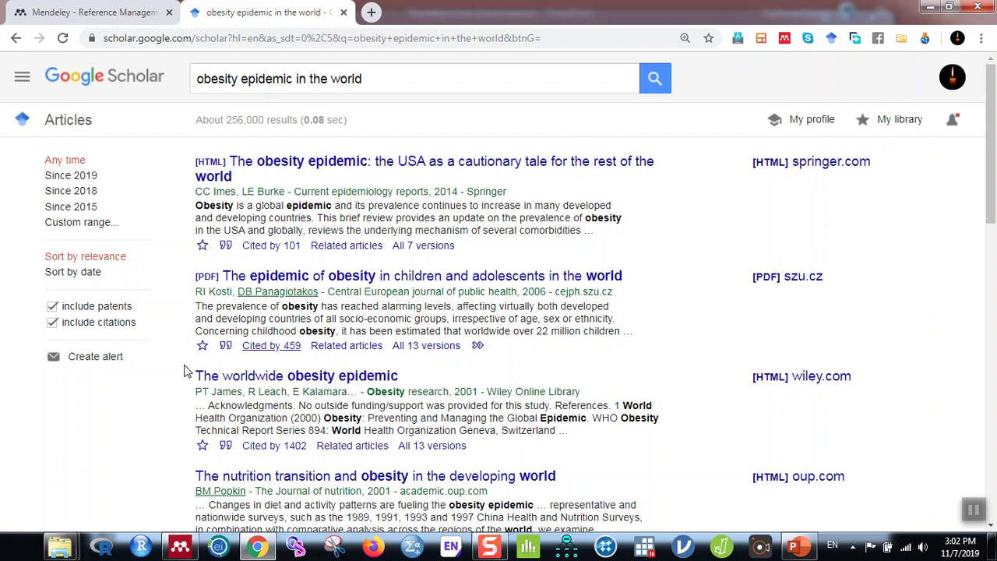
- Save the BibTeX citation of "The epidemic of obesity in children and adolescents in the world" to Downloads as "obesity epidemic bibtex 1"
click(227, 350)
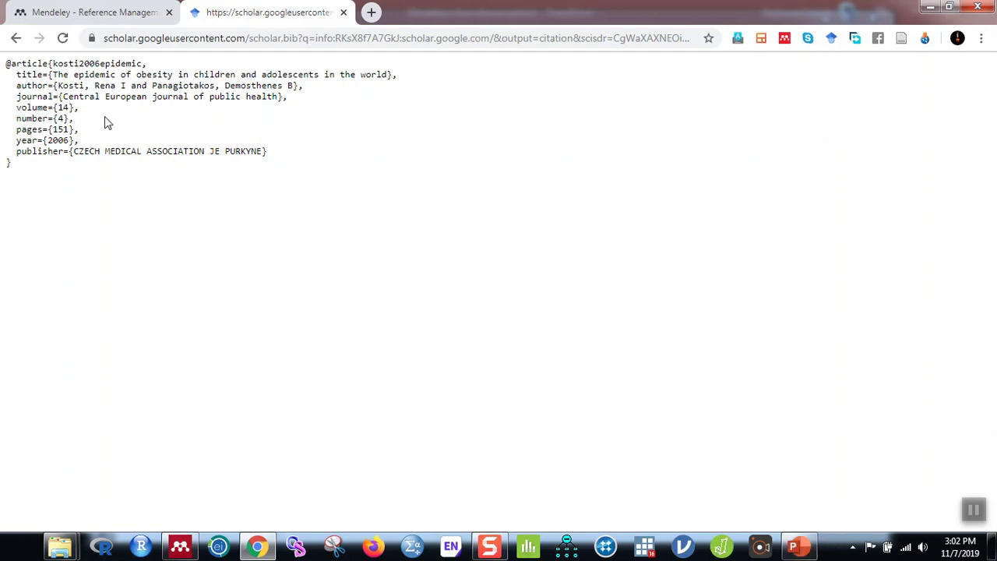
key(ctrl+s)
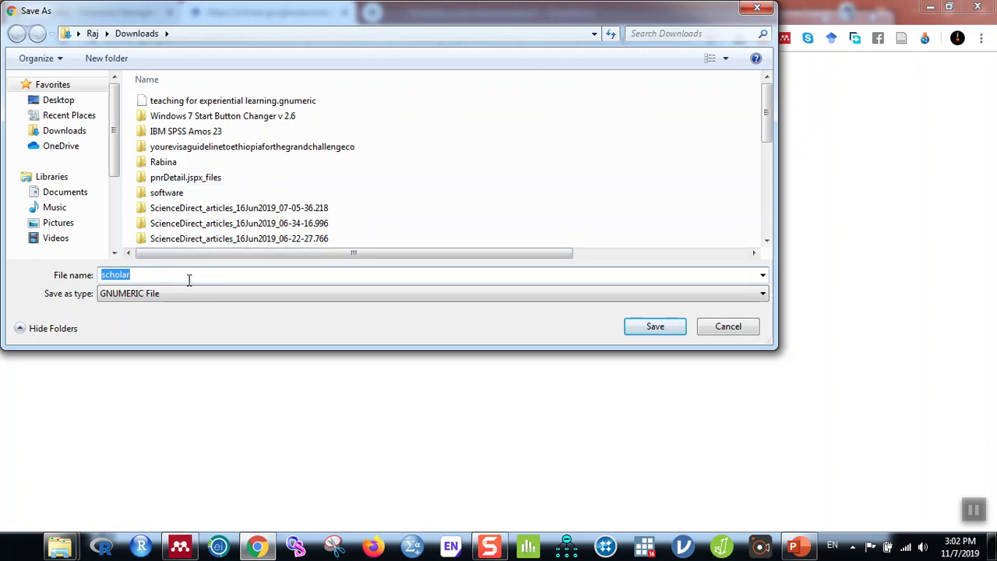
text(obesity epidemic)
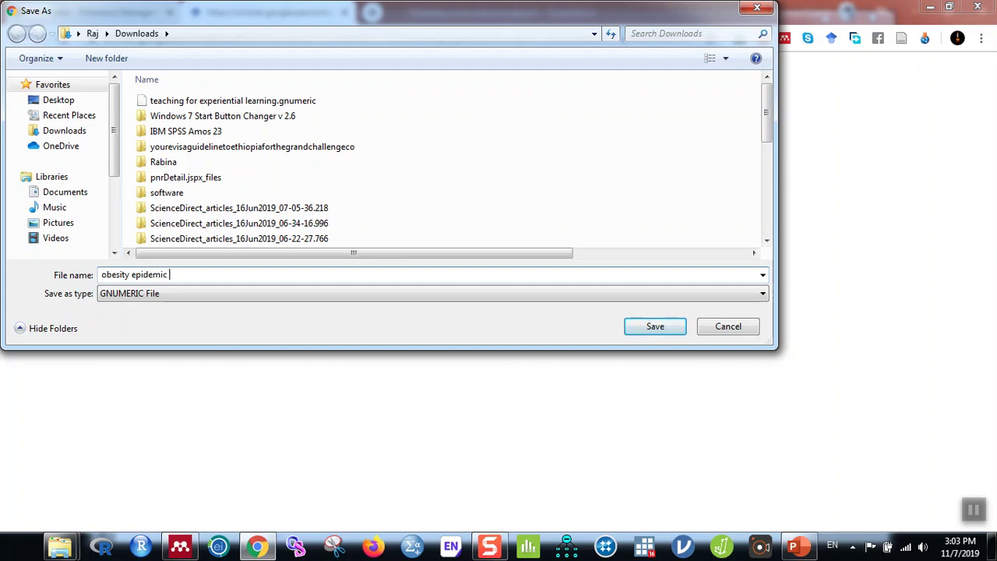
text( bibtex 1)
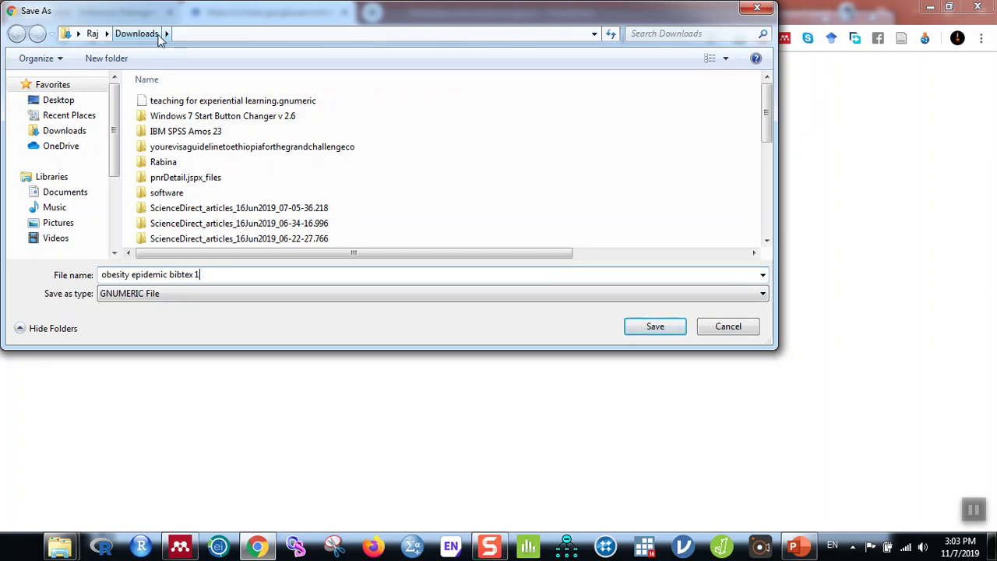
click(640, 328)
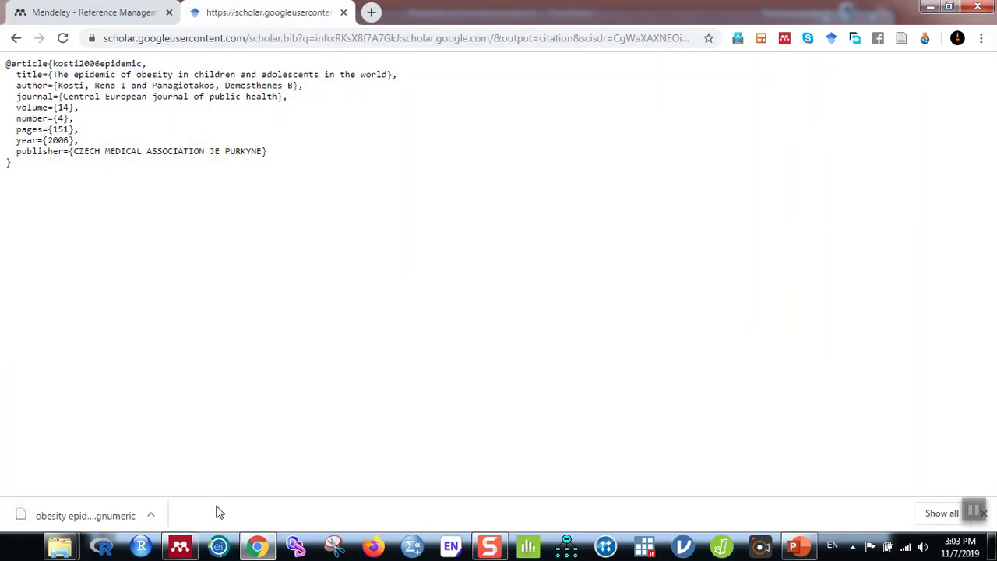
- Switch to Mendeley Desktop, import "obesity epidemic bibtex 1.gnumeric" from Downloads into the trial folder, and select the imported reference
click(181, 547)
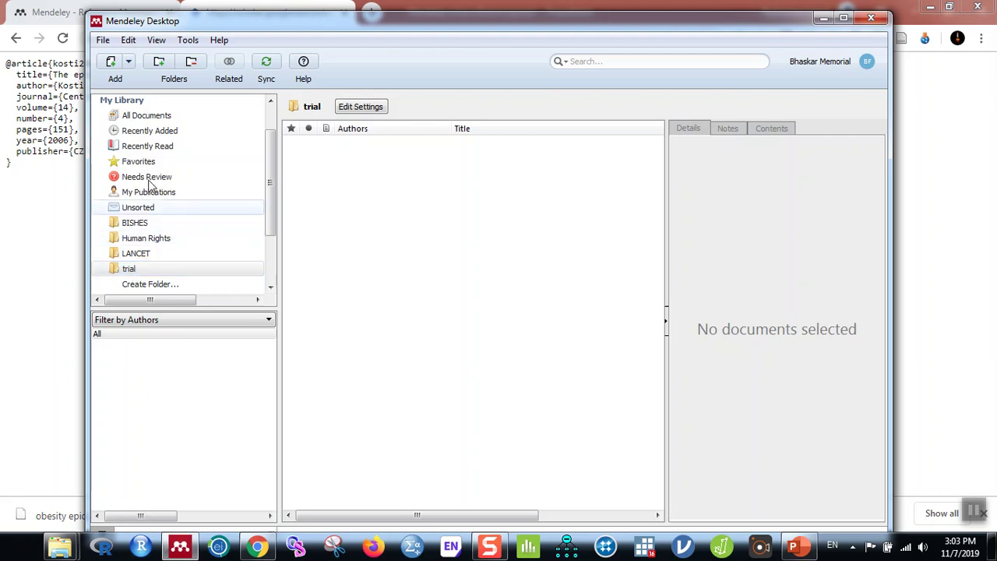
click(128, 64)
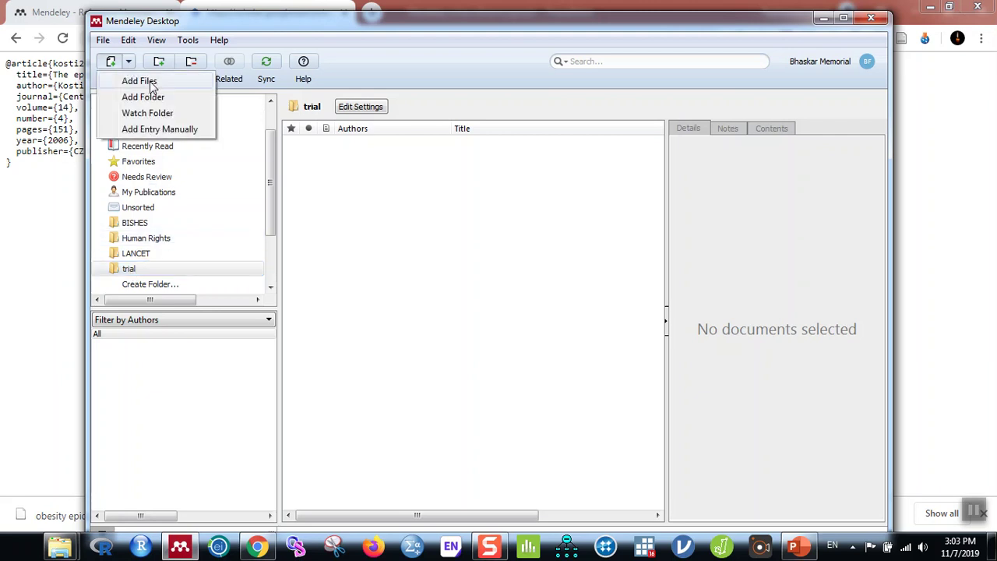
click(145, 82)
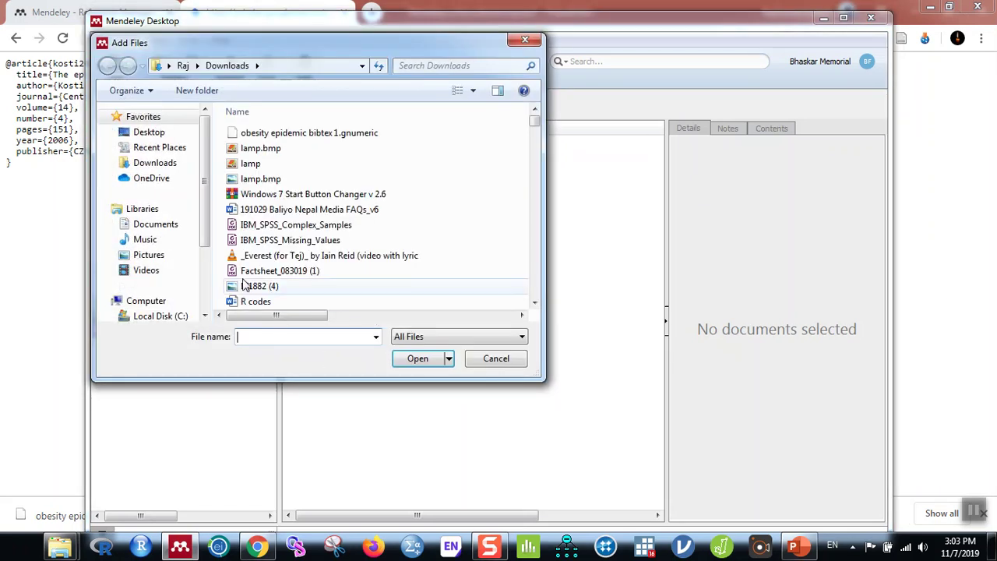
click(302, 138)
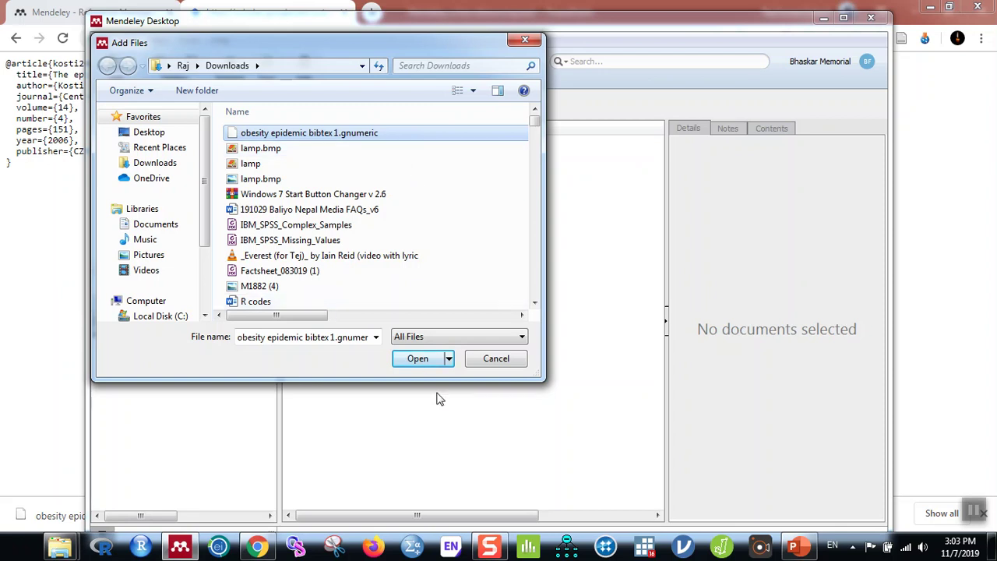
click(418, 360)
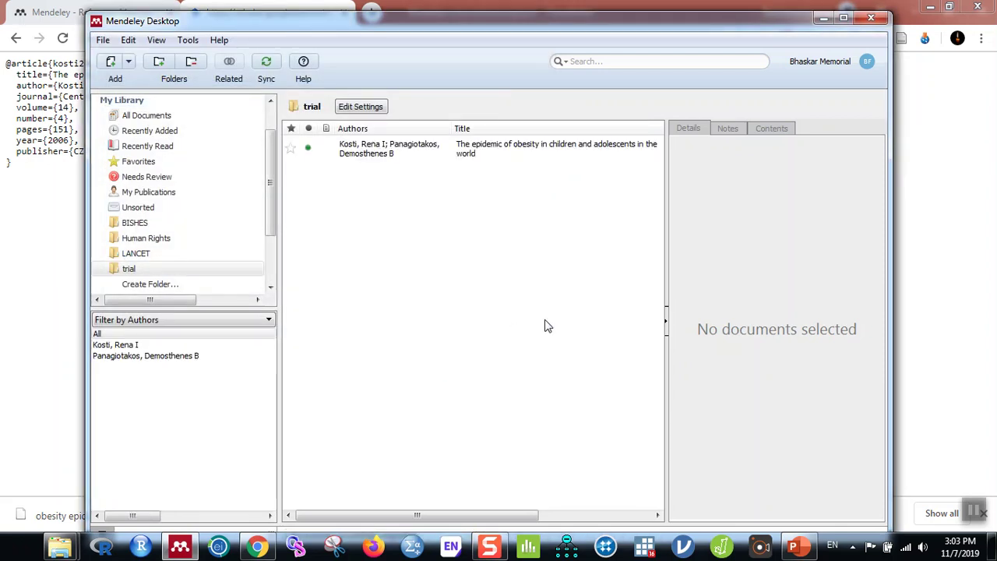
click(479, 156)
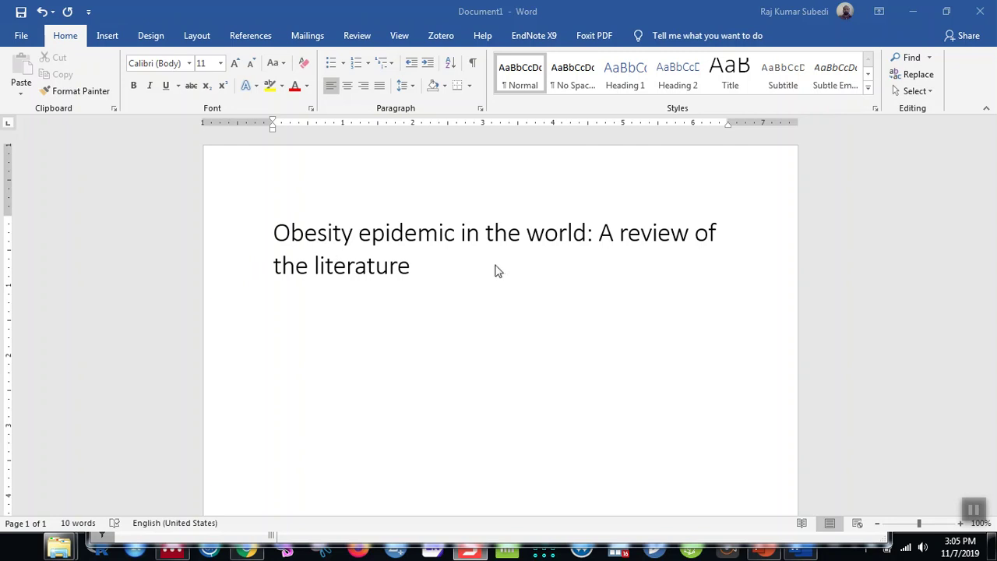
- In the Word document, add the sentence "Obesity is rising in the world, and even among the children." below the title
click(416, 266)
key(Return)
key(Return)
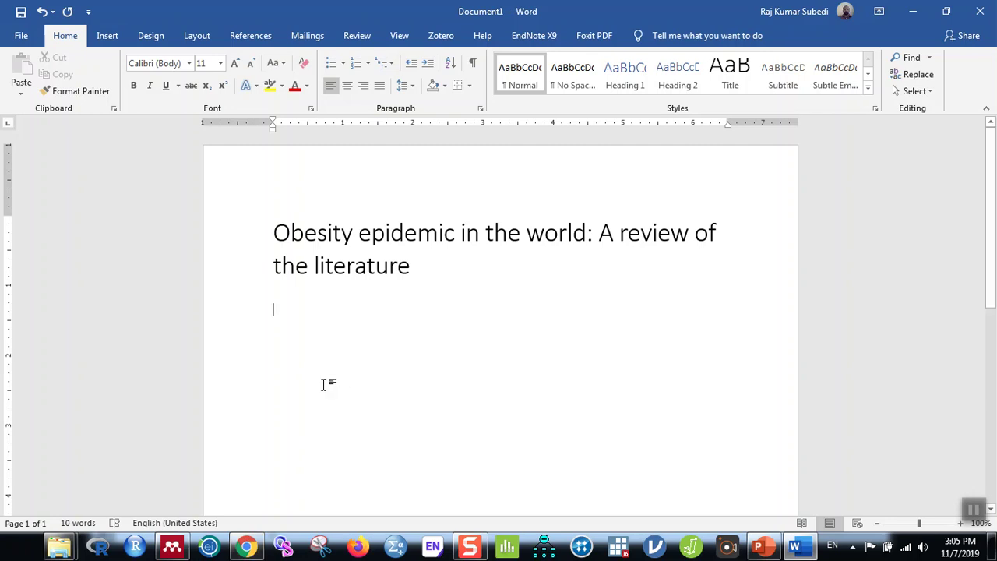
text(Obesity is rising in the world, a)
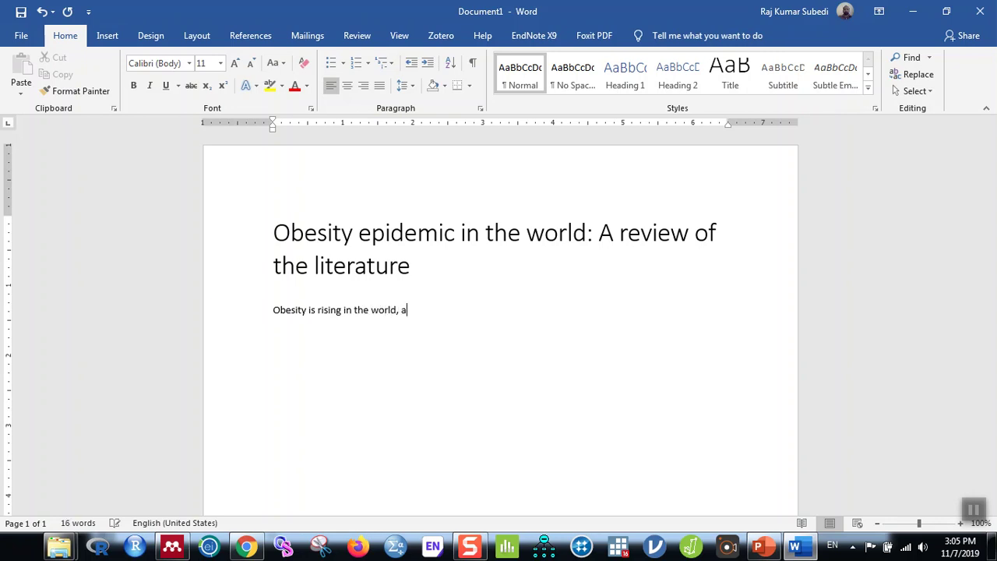
text(nd even among the children.)
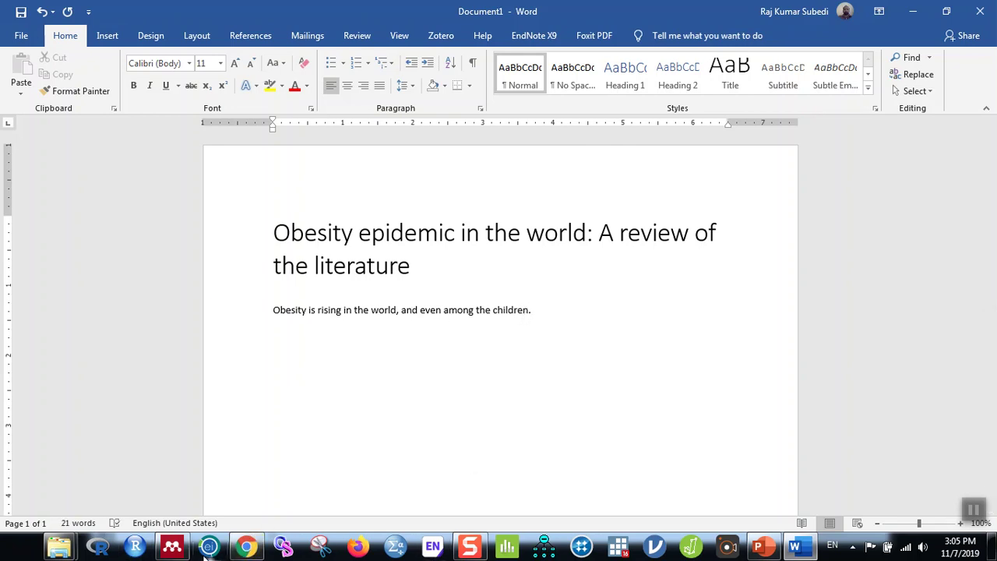
- Insert a Mendeley citation of the obesity epidemic article from the trial folder at the end of the Word sentence
click(172, 546)
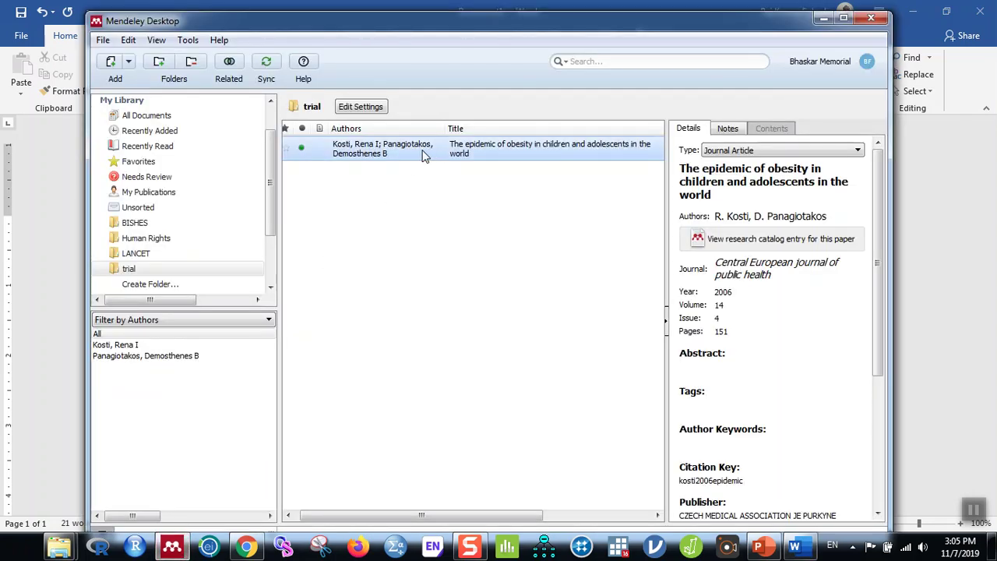
click(794, 546)
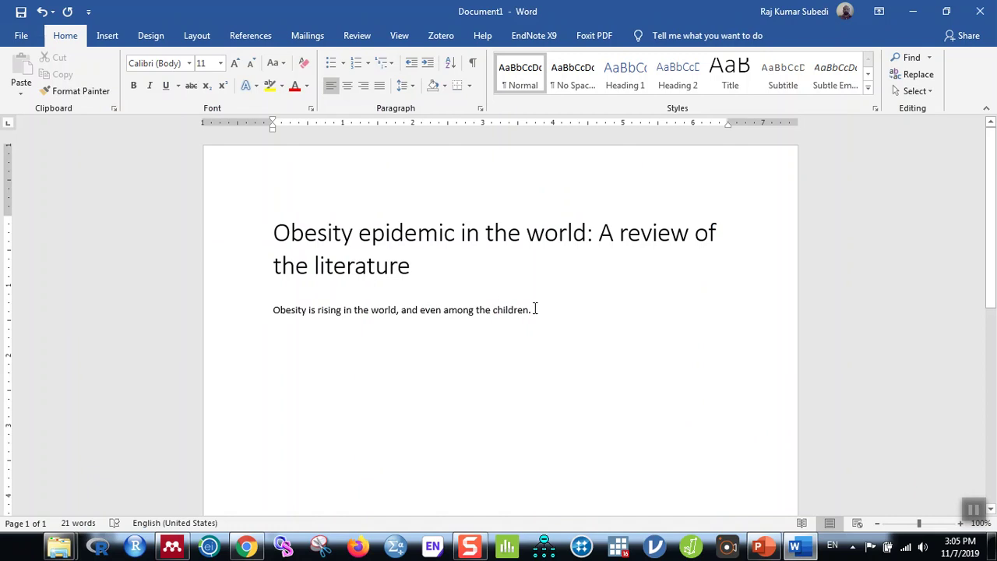
click(265, 39)
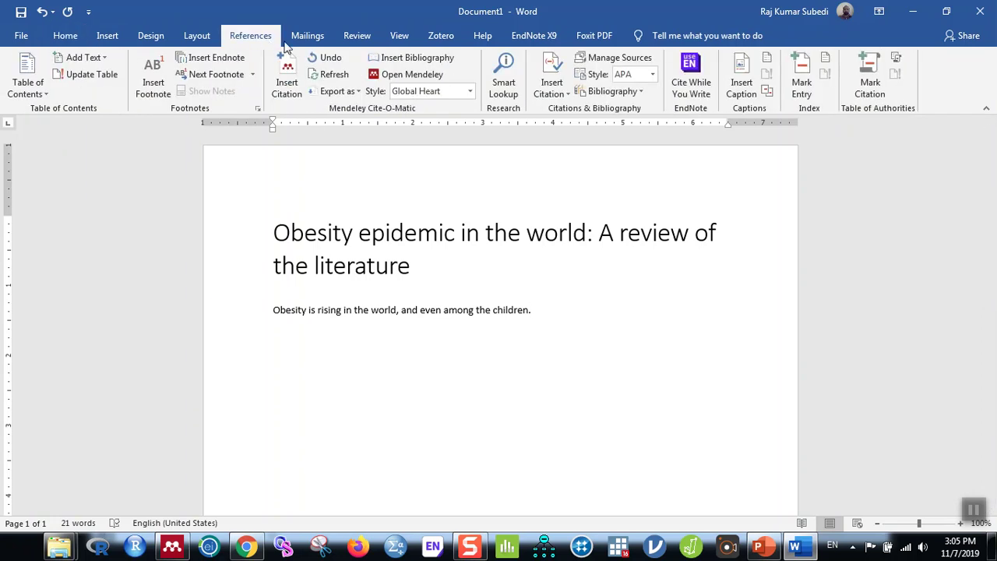
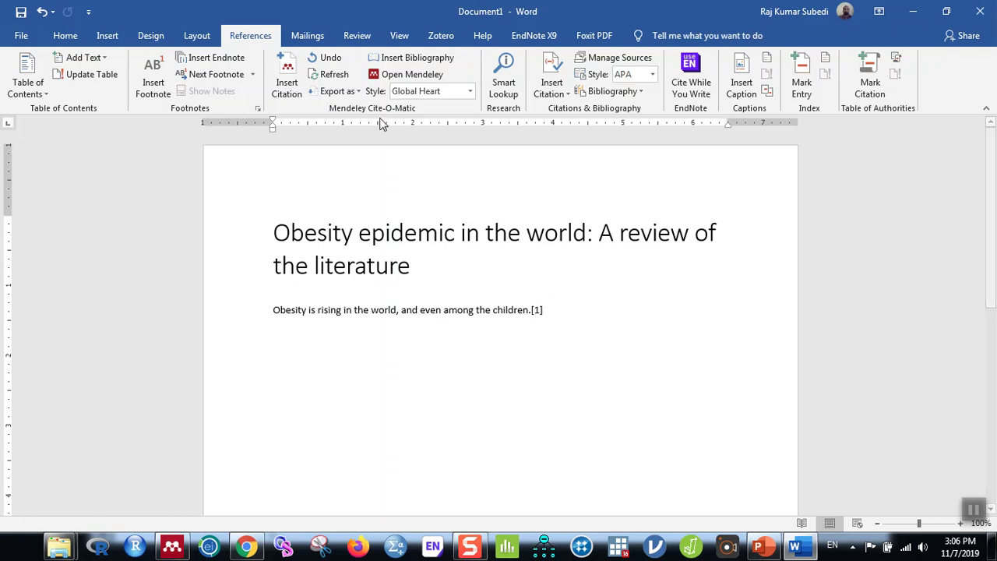
- Try the American Psychological Association 6th edition citation style, and set the Mendeley citation style to Vancouver
click(470, 91)
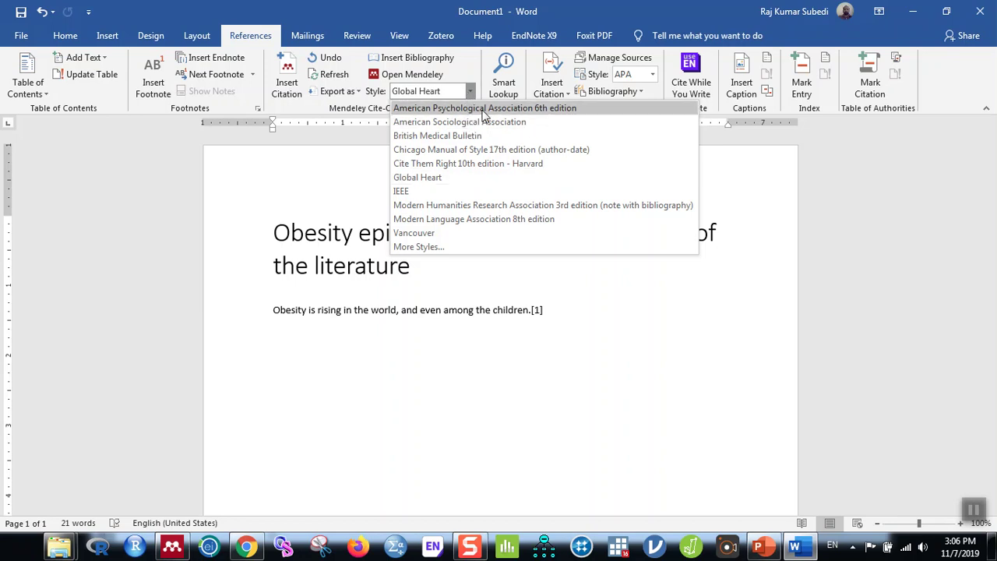
click(480, 109)
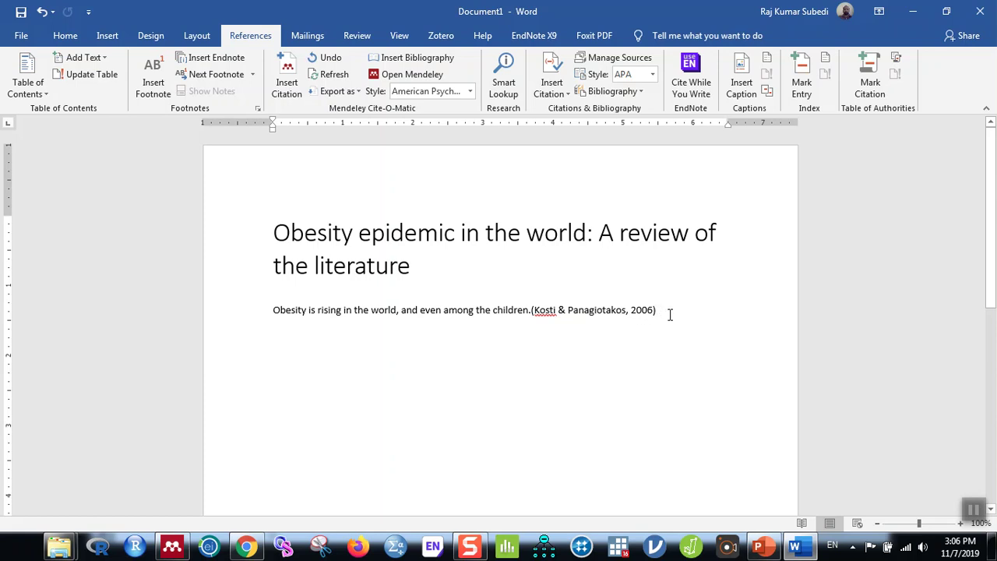
click(470, 92)
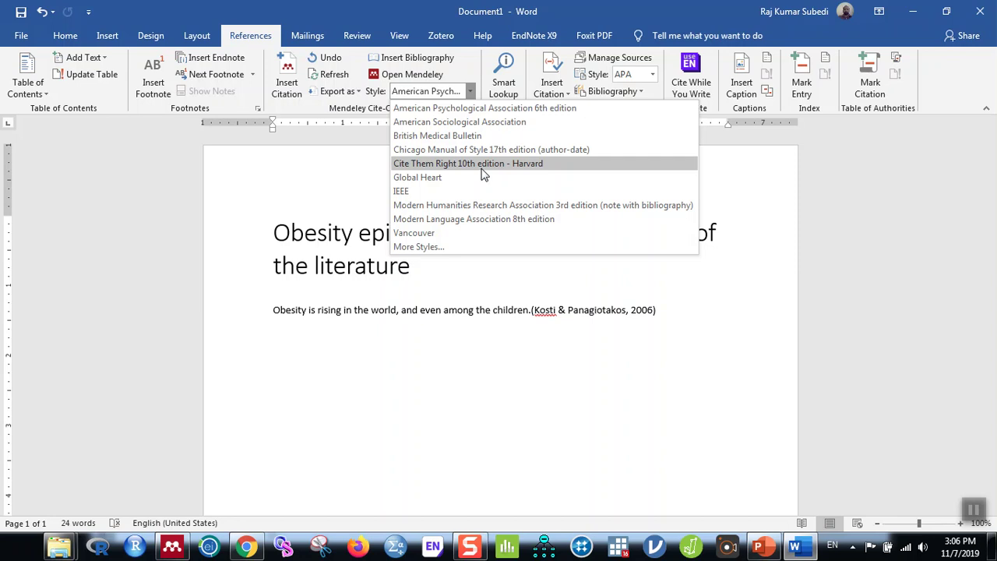
click(429, 233)
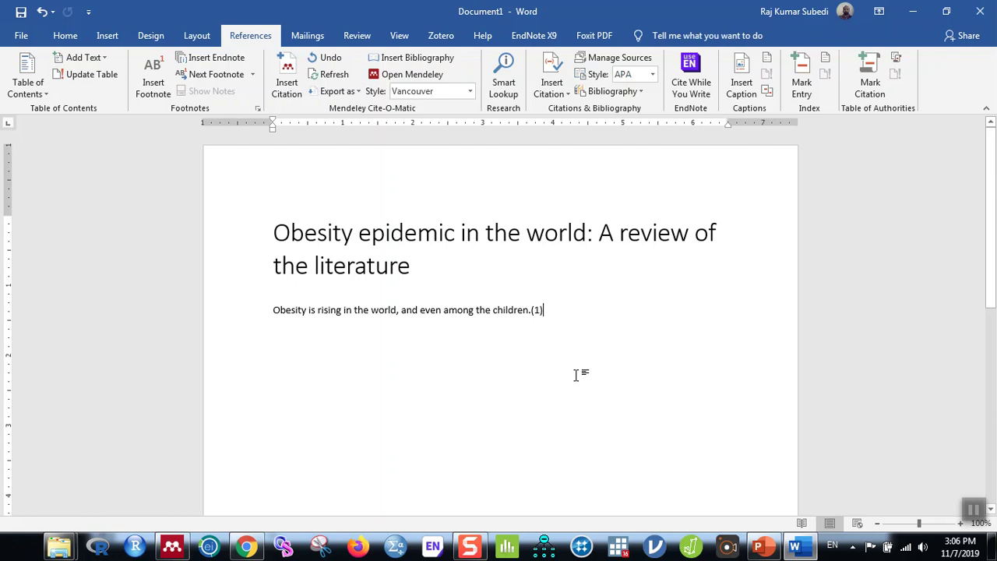
key(Return)
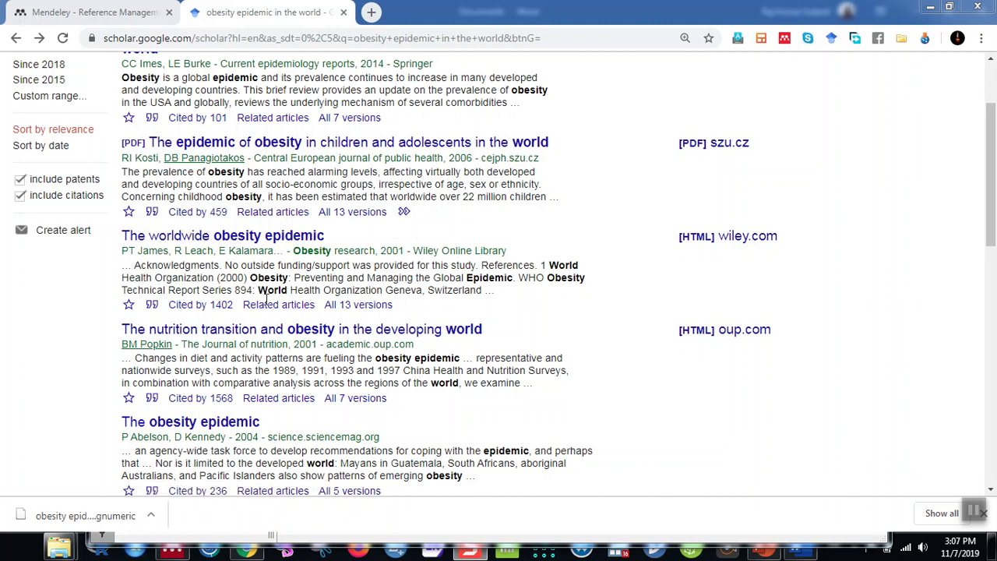
- In the Google Scholar results in the browser, save the BibTeX citation of "The worldwide obesity epidemic" to Downloads as "worldwide obesity epidemic"
click(152, 304)
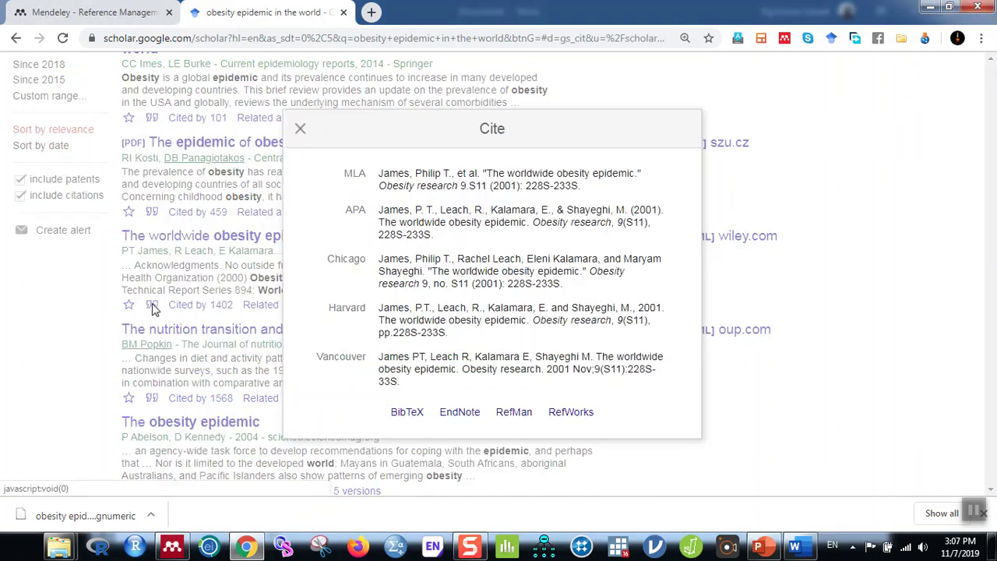
click(409, 413)
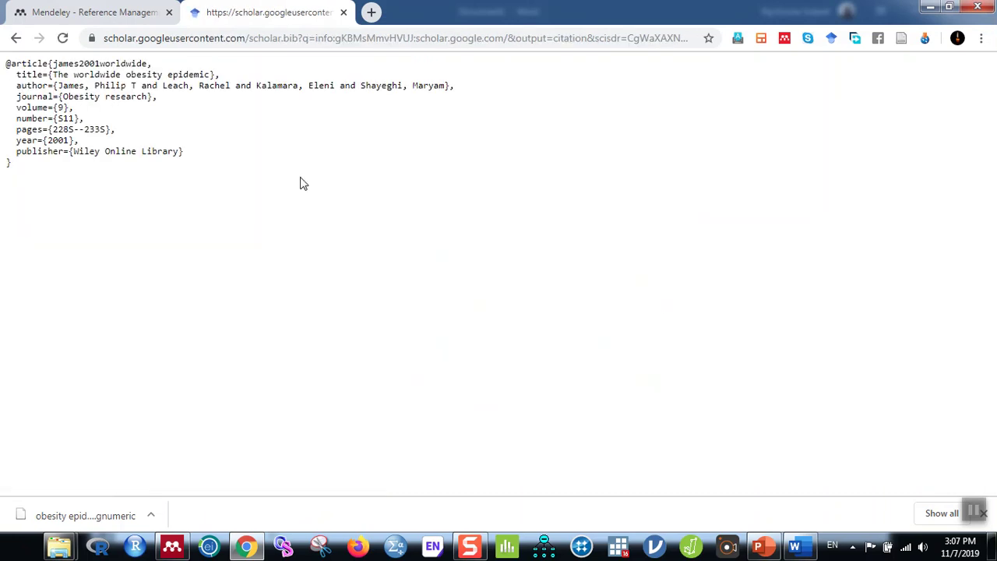
key(ctrl+s)
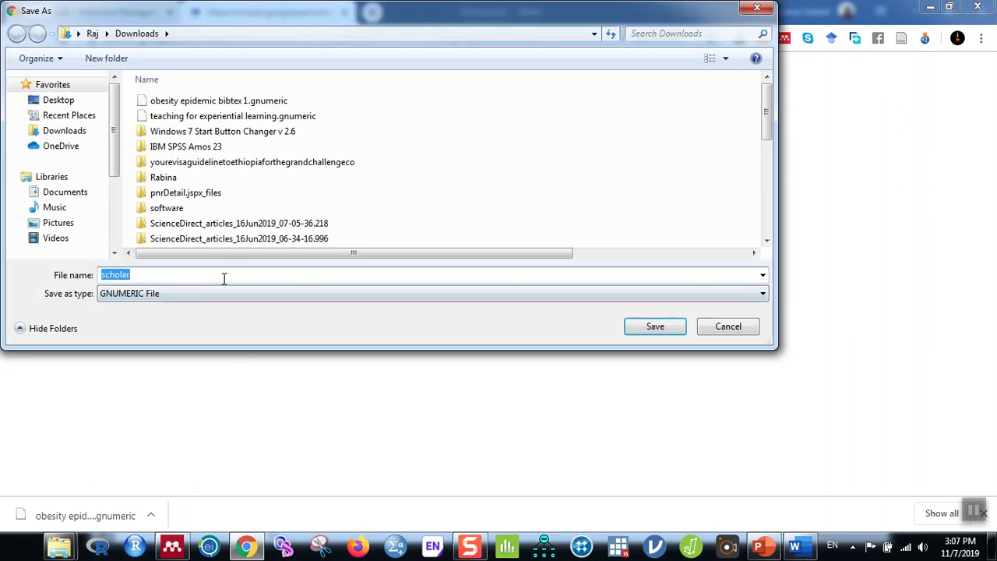
text(worldwise)
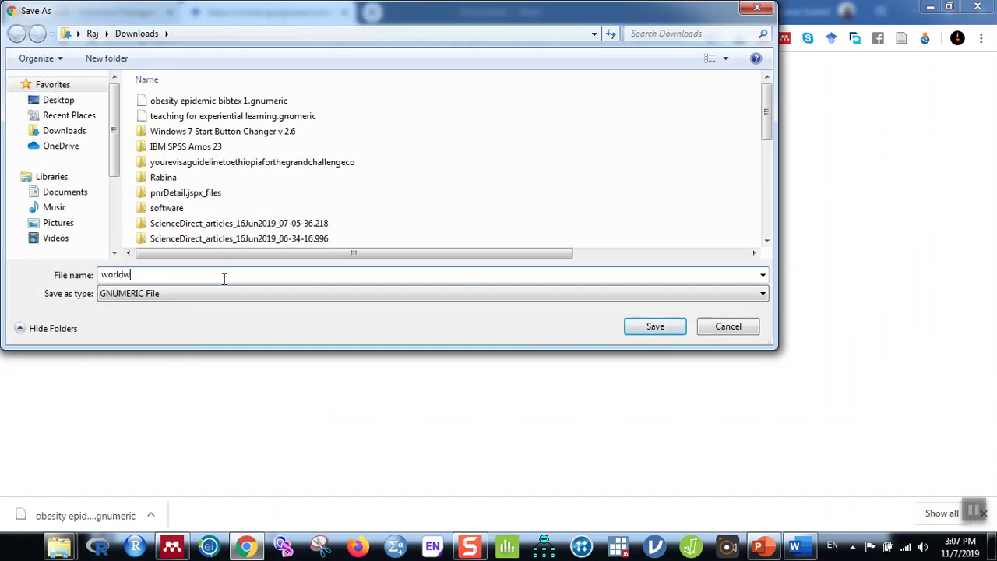
key(BackSpace)
text(de obesity epidemic)
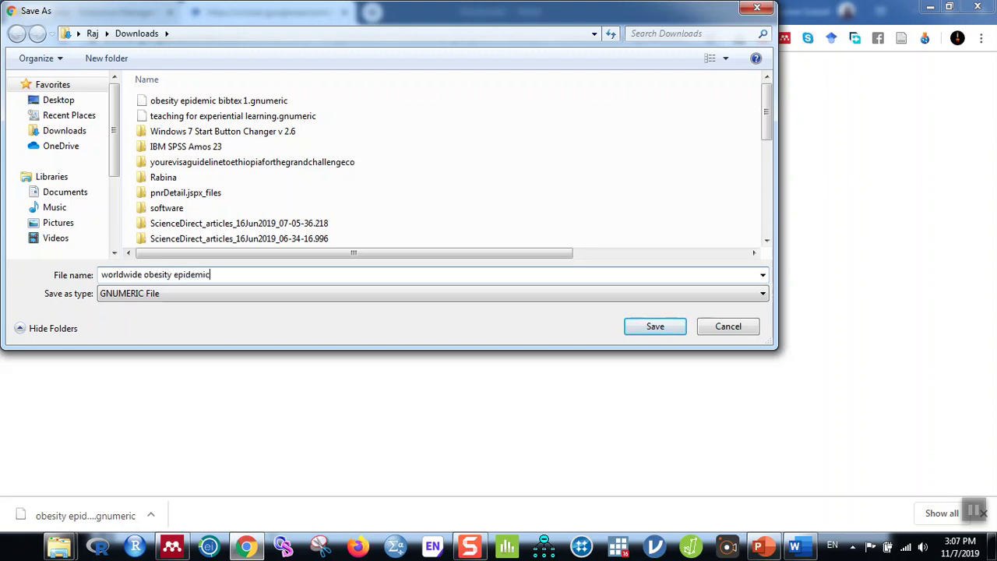
click(657, 328)
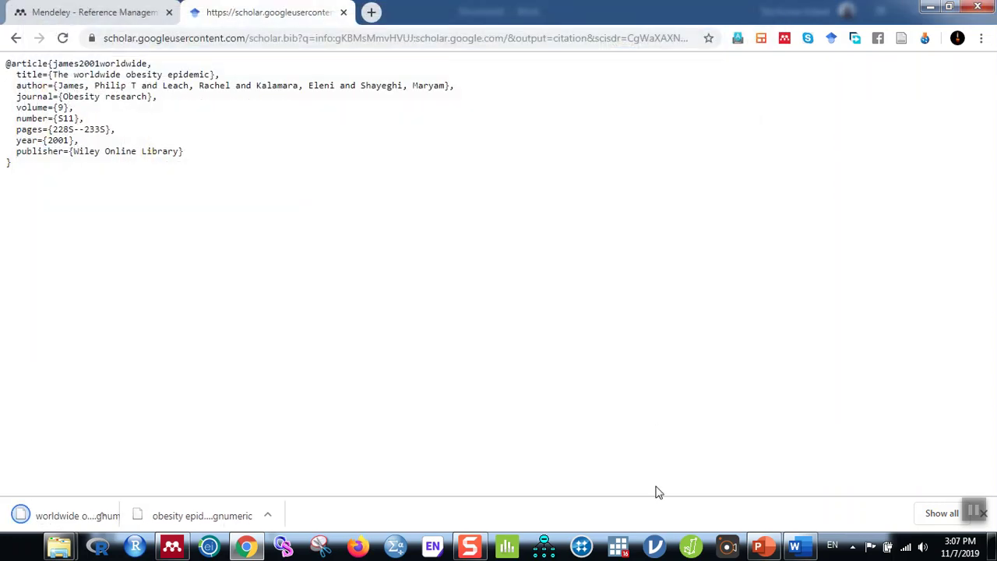
- Switch to Mendeley Desktop, import "worldwide obesity epidemic.gnumeric" from Downloads into the trial folder, and select the imported reference
click(172, 546)
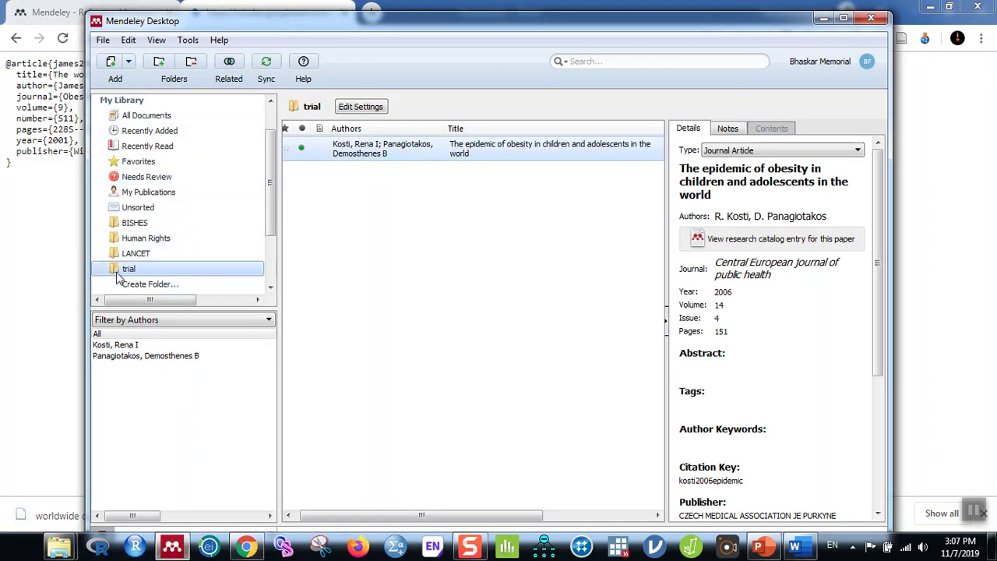
click(129, 62)
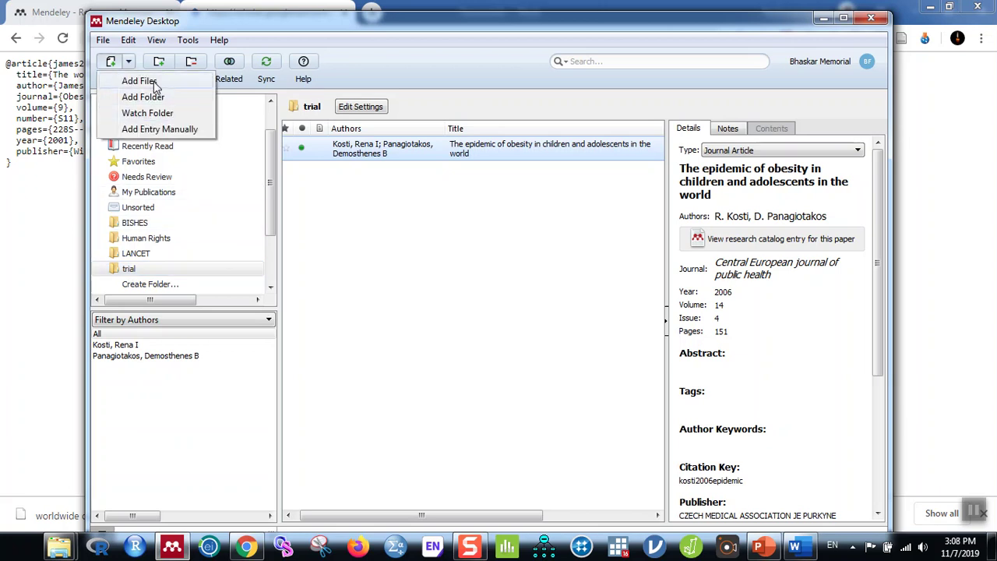
click(139, 81)
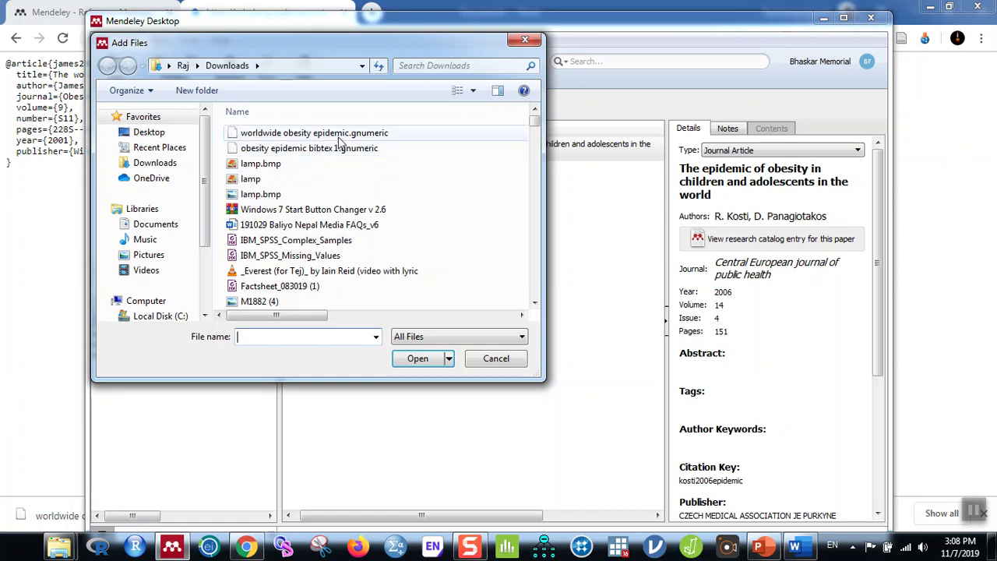
click(346, 136)
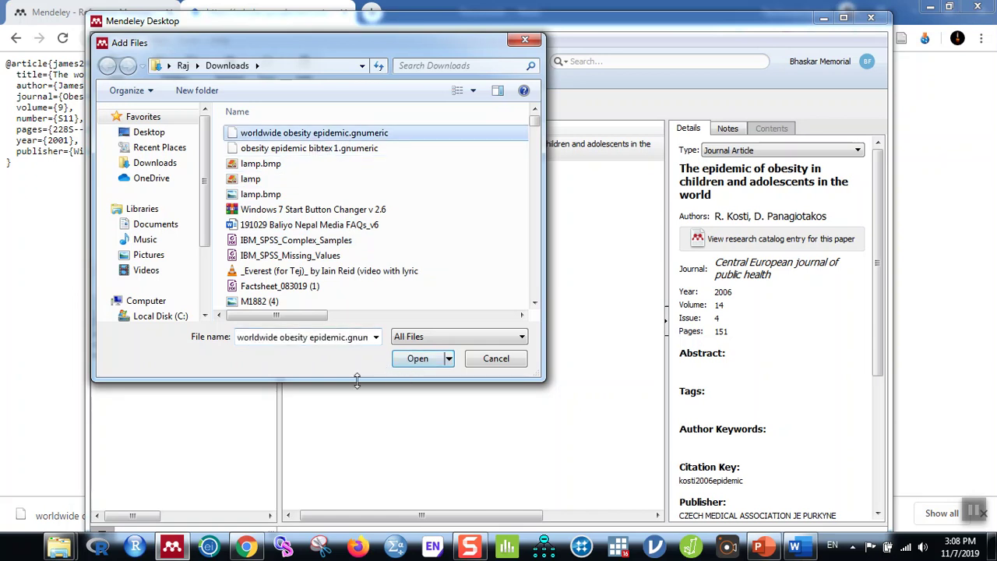
click(416, 360)
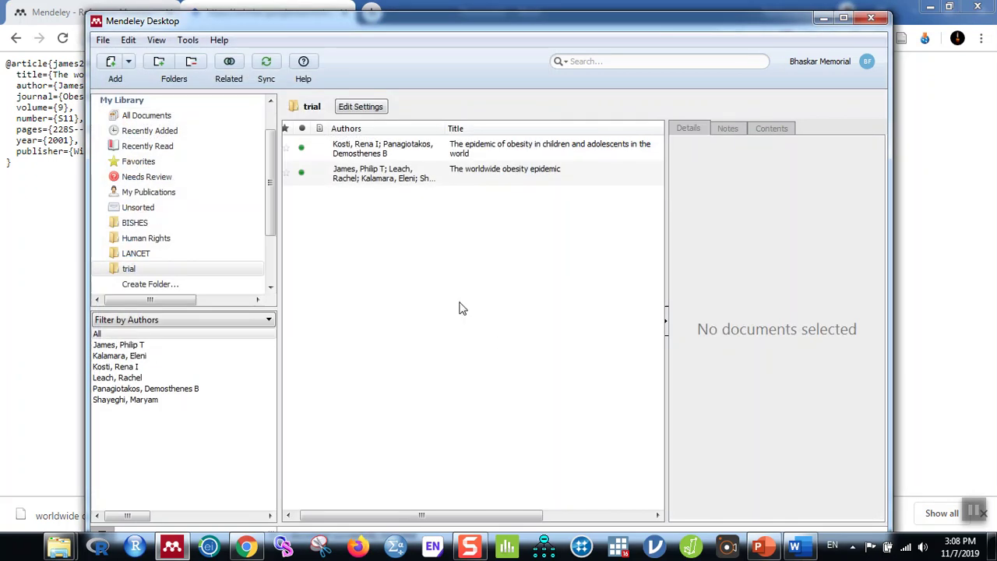
click(510, 173)
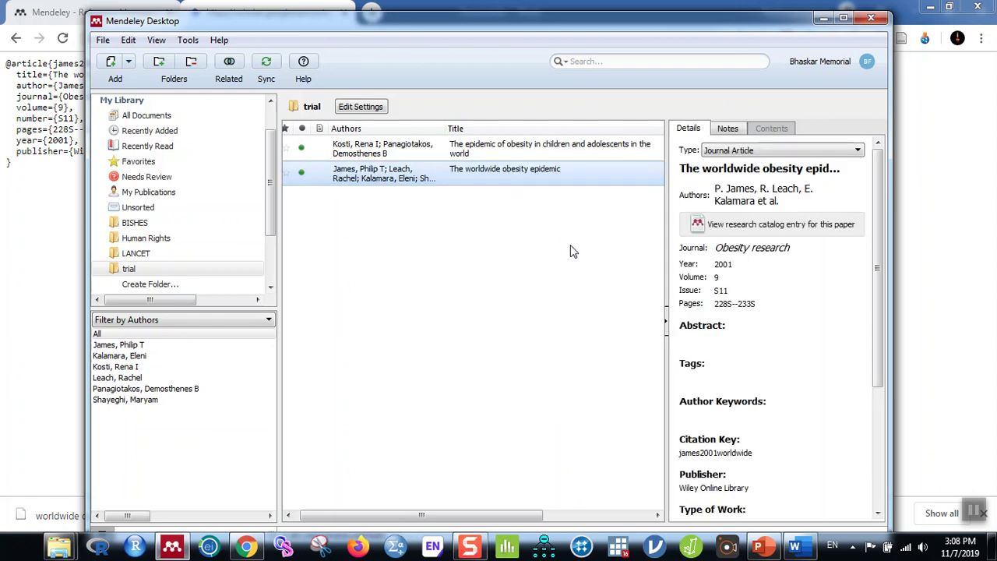
- In the Word document, insert a Mendeley citation of "The worldwide obesity epidemic" from the trial folder directly after the word "world"
click(795, 547)
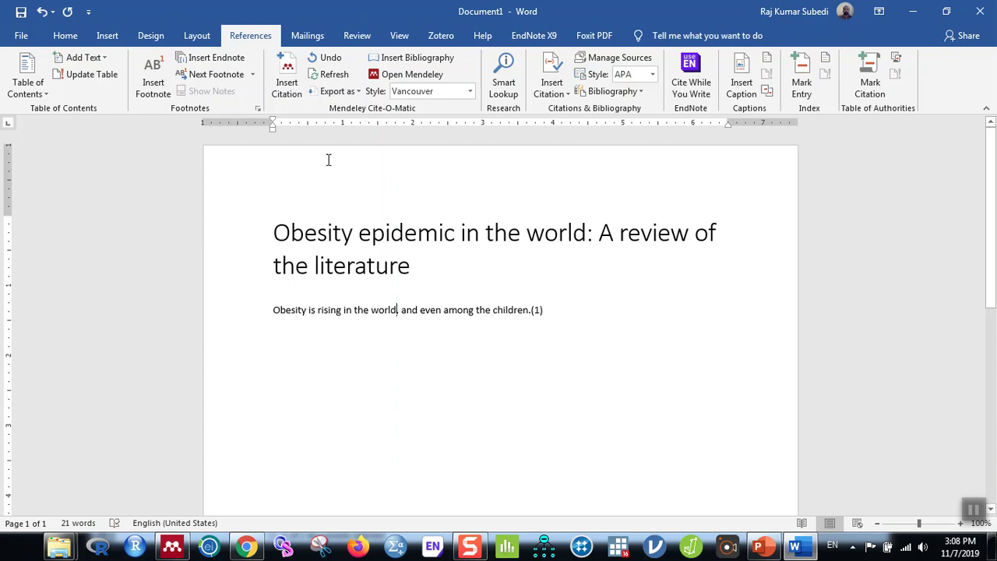
click(286, 78)
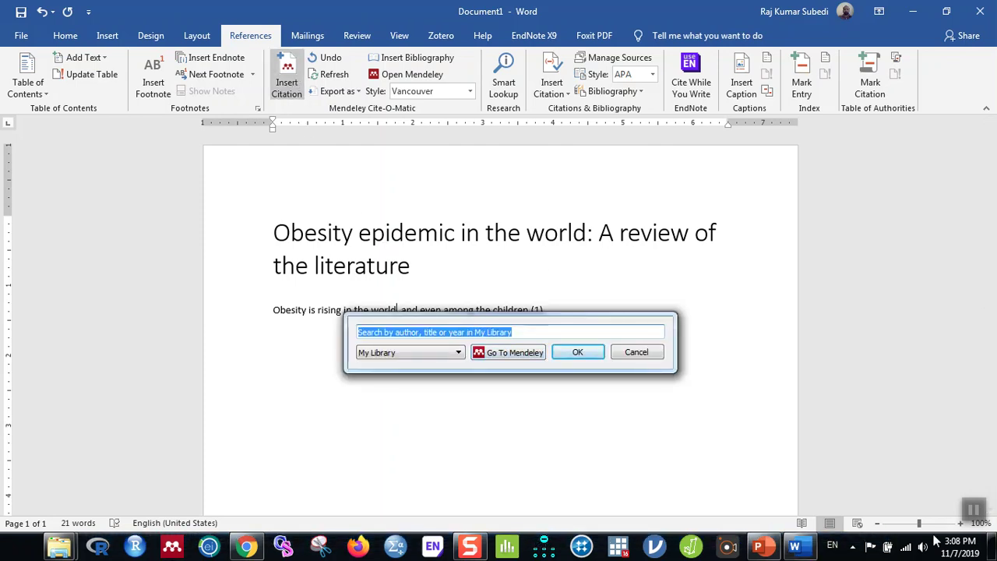
key(Escape)
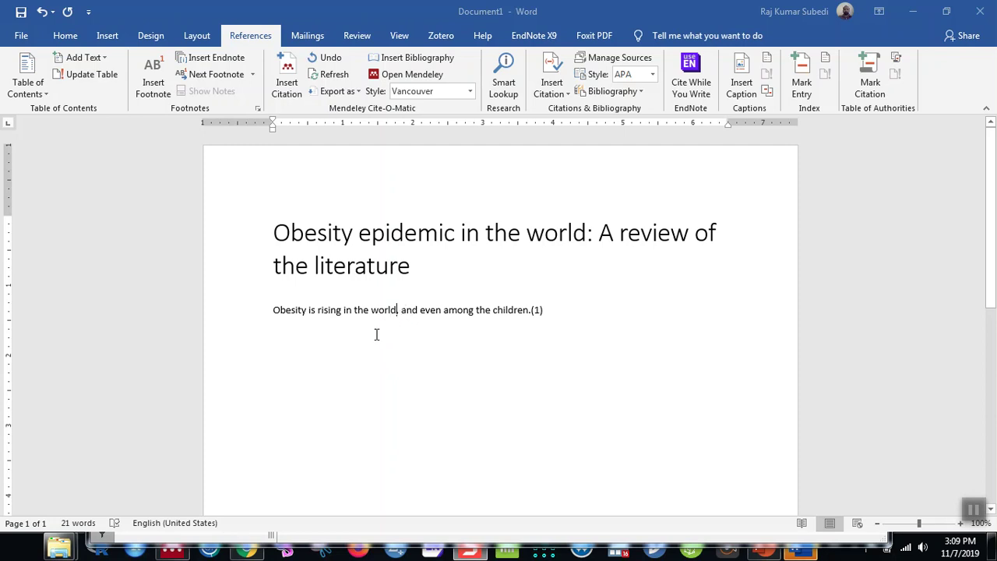
click(289, 74)
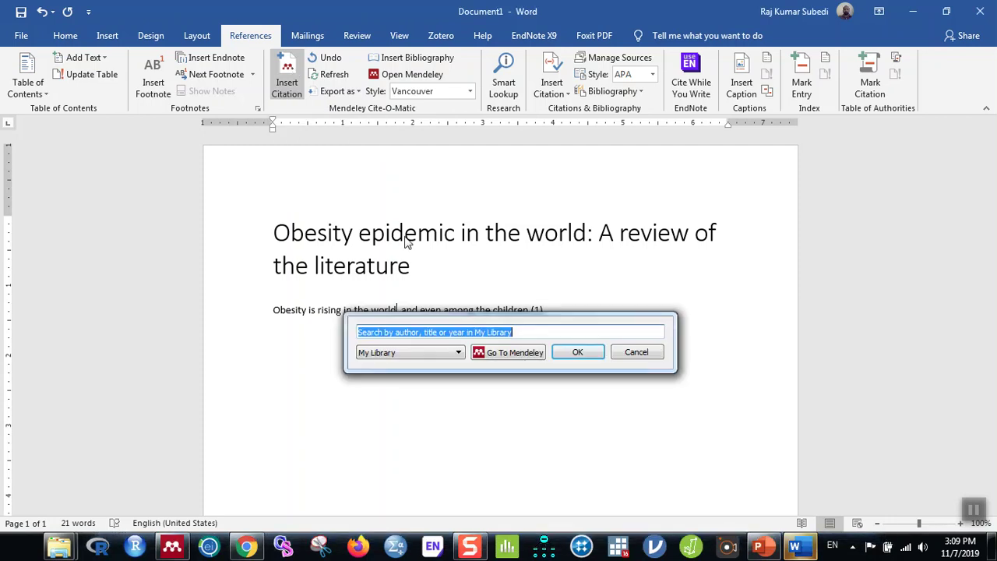
click(502, 355)
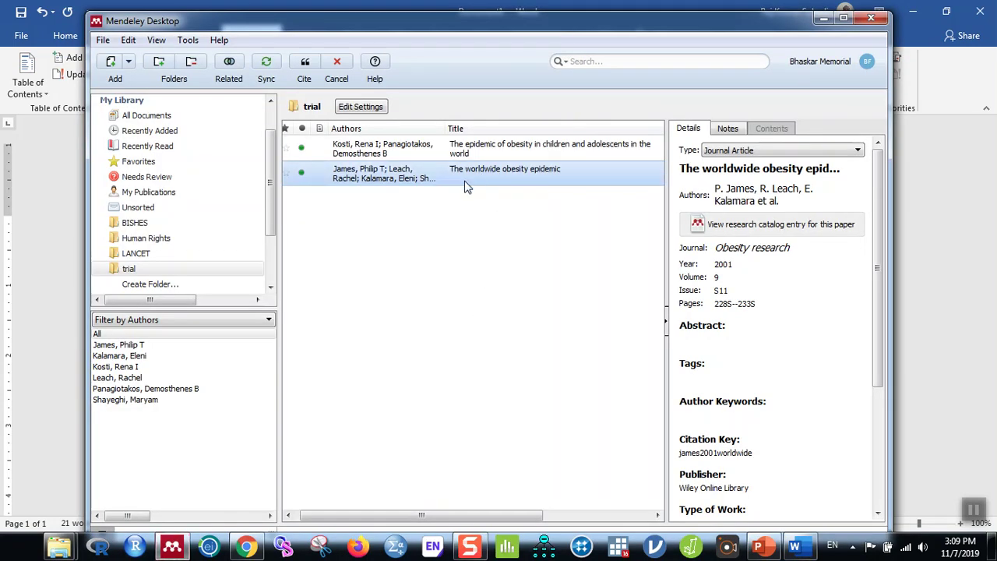
click(505, 152)
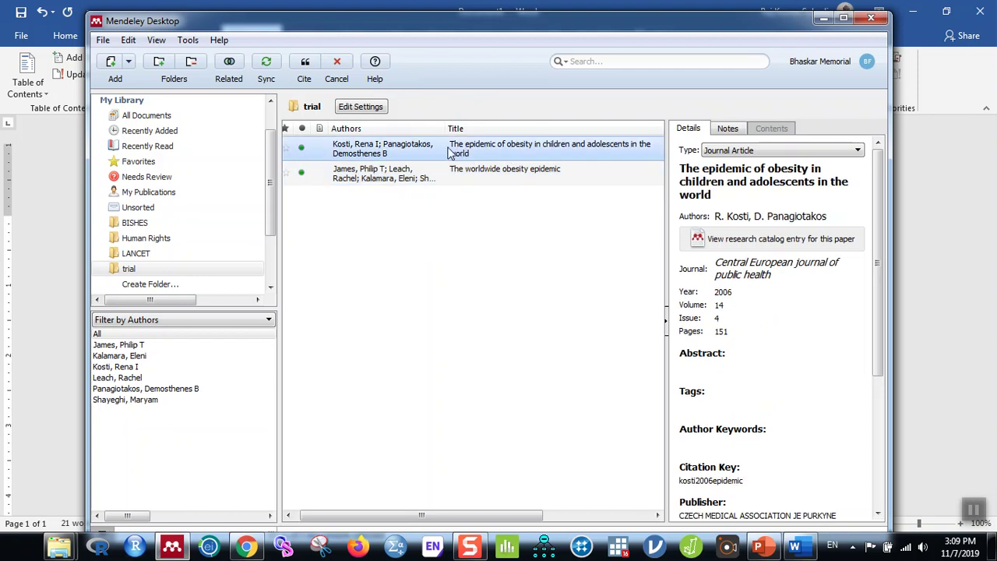
click(473, 171)
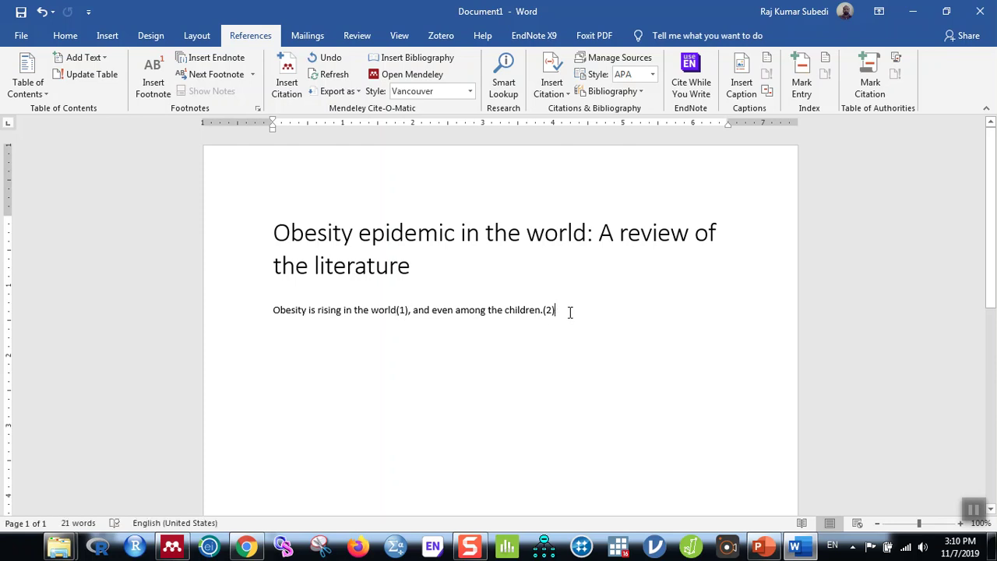
- Insert the Mendeley bibliography below the sentence, leaving an empty paragraph above it for a heading
key(Return)
key(Return)
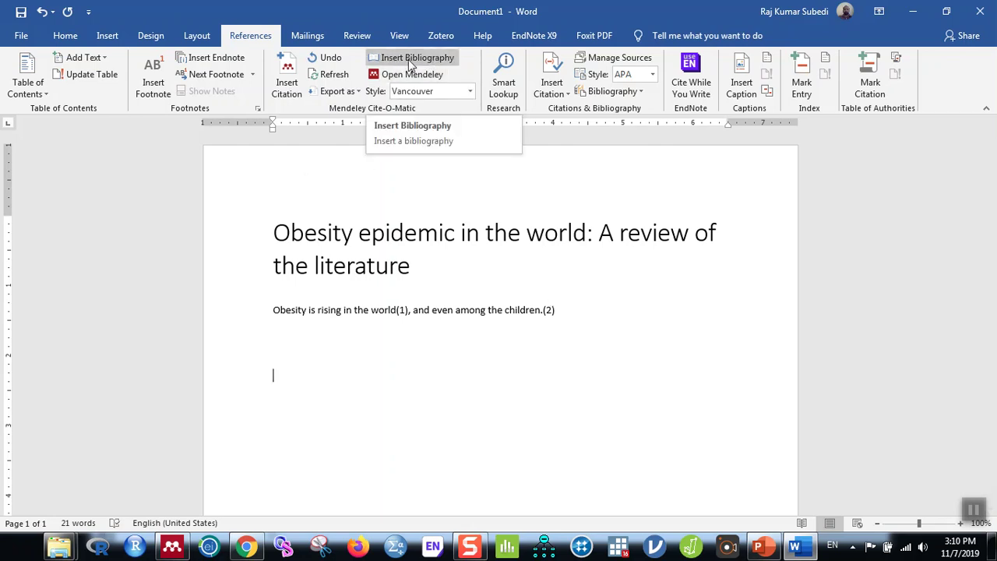
click(416, 61)
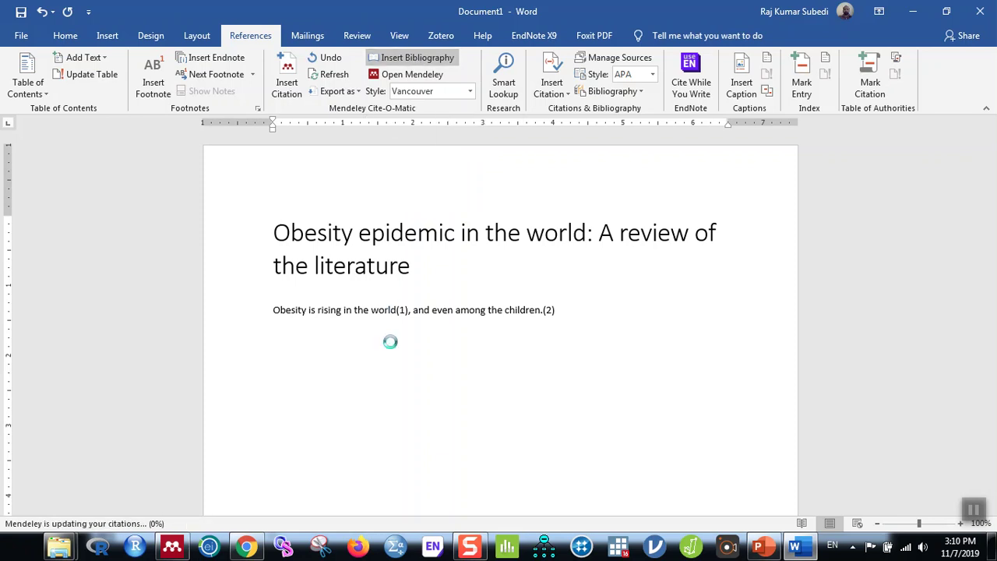
- Add the heading "References" above the bibliography and format it with the Heading 1 style
click(294, 353)
text(References)
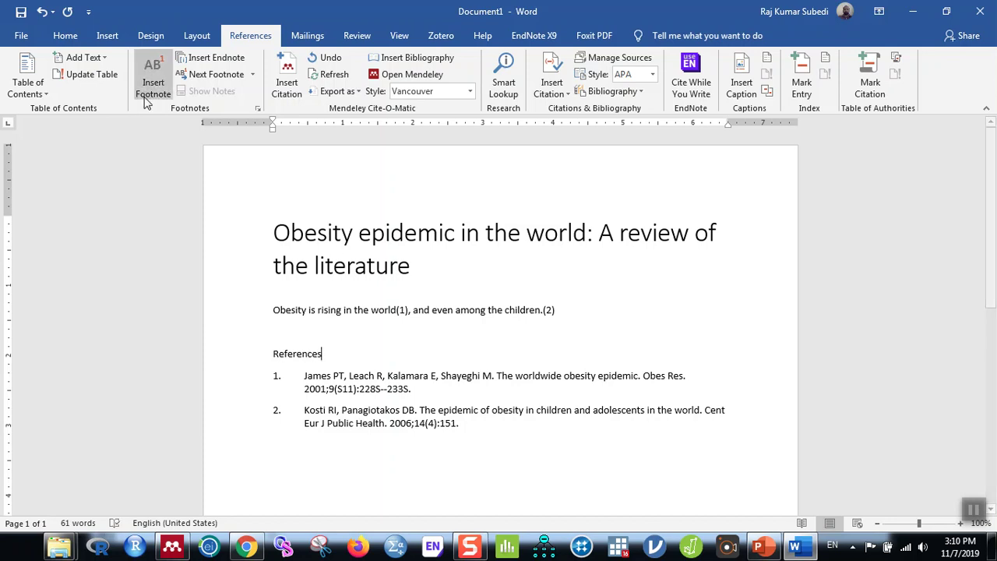
click(81, 39)
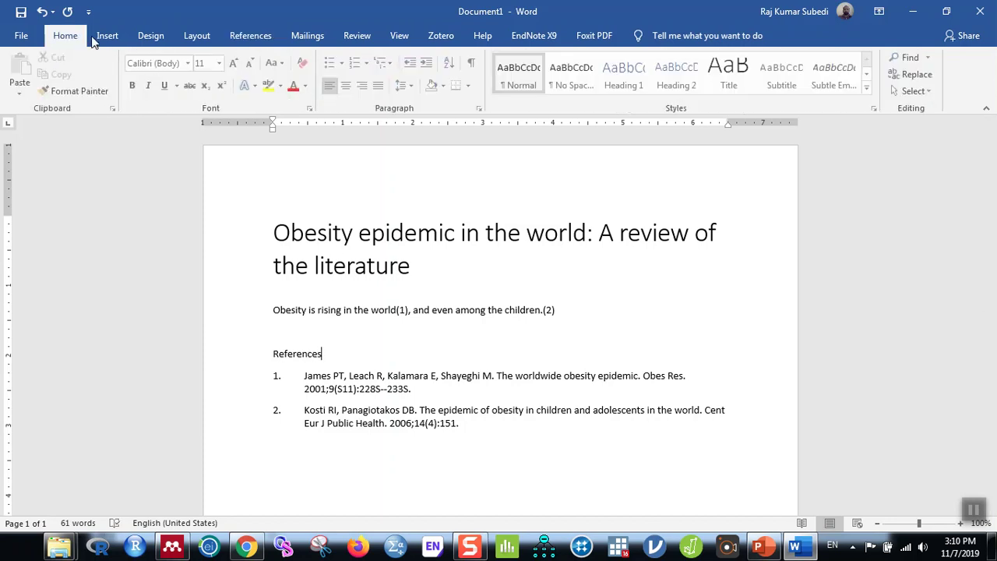
click(623, 77)
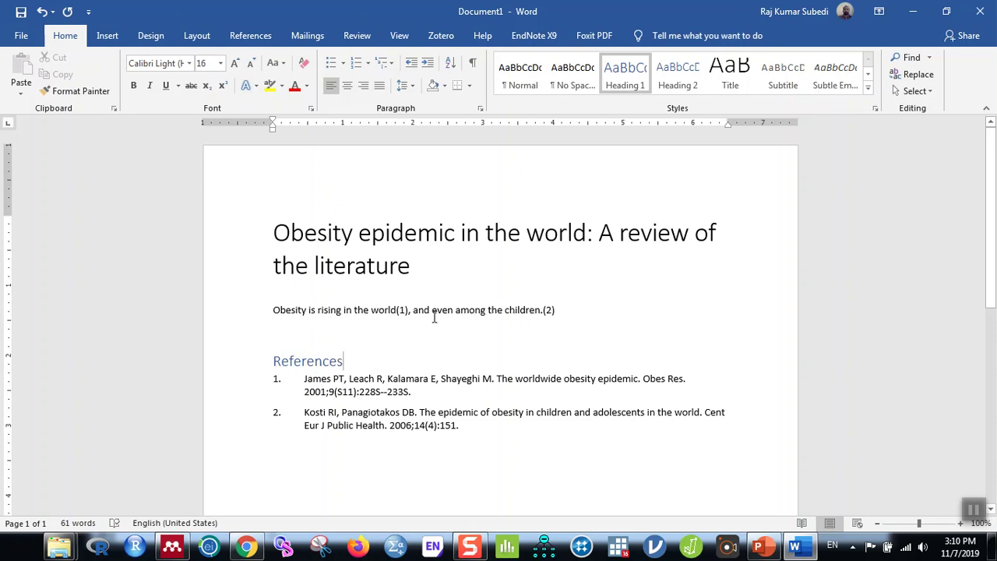
- Move "and even among the children." with its citation to the start of the sentence, and refresh the Mendeley citations and bibliography
click(403, 310)
drag(552, 310, 420, 312)
key(ctrl+c)
key(Delete)
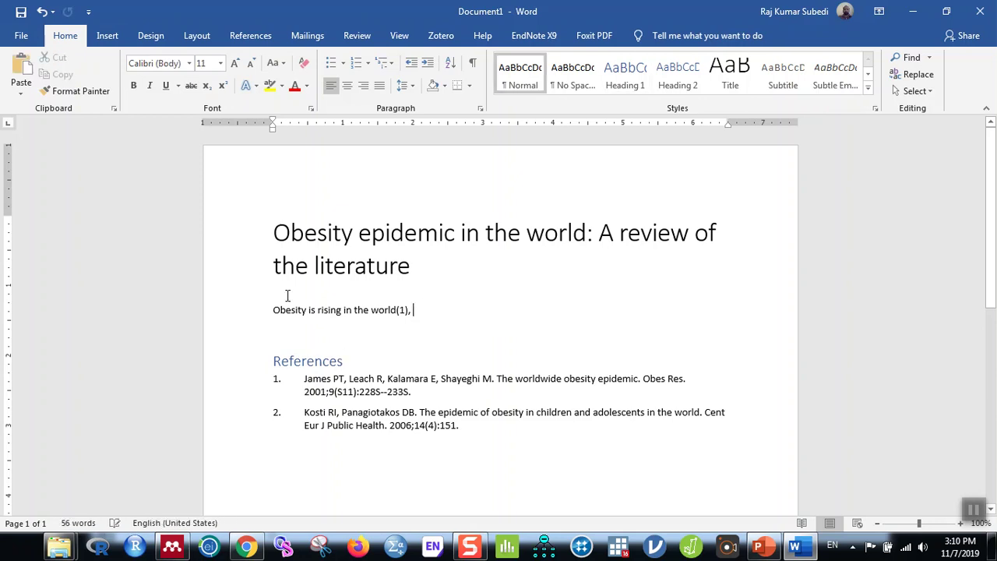
key(ctrl+v)
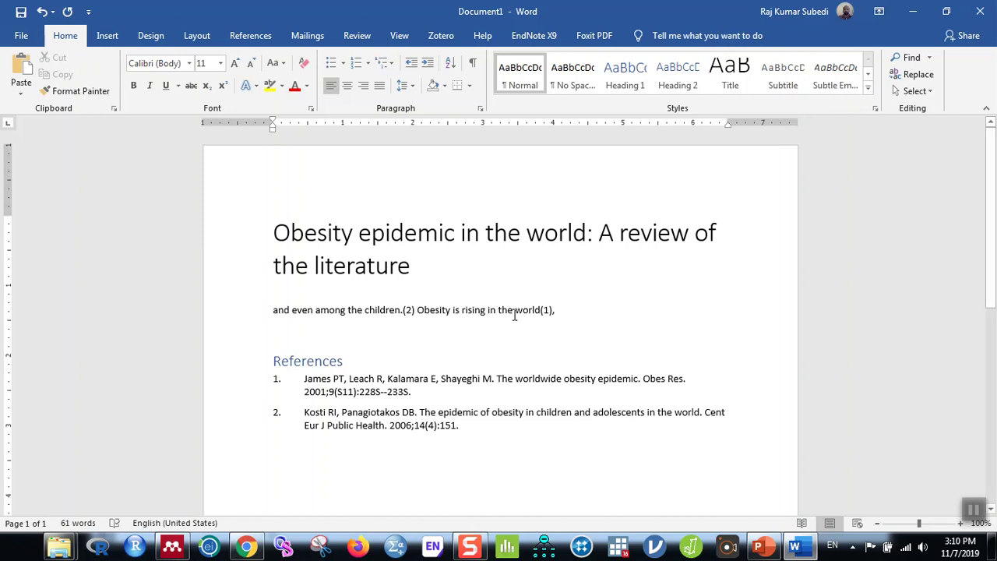
click(250, 35)
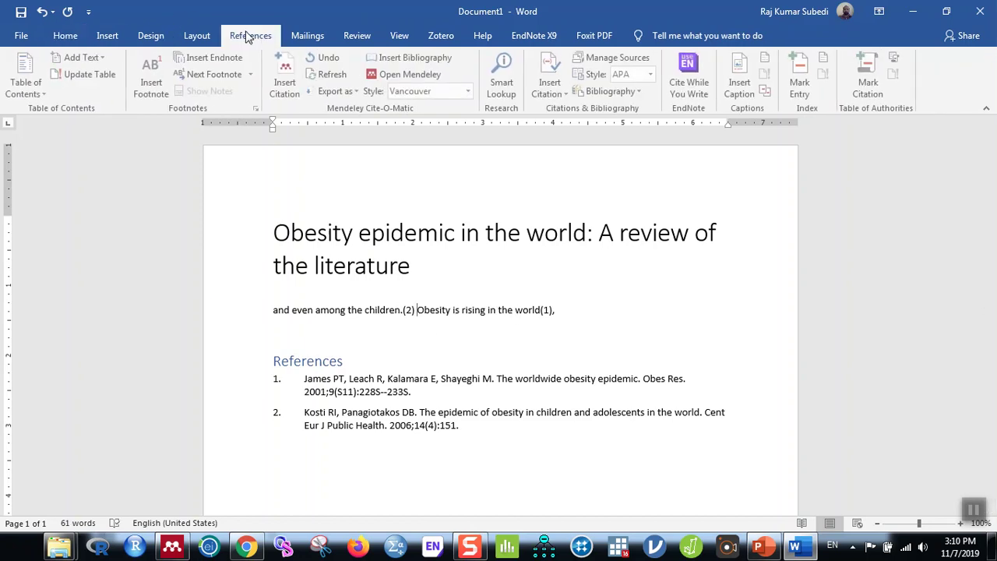
click(328, 81)
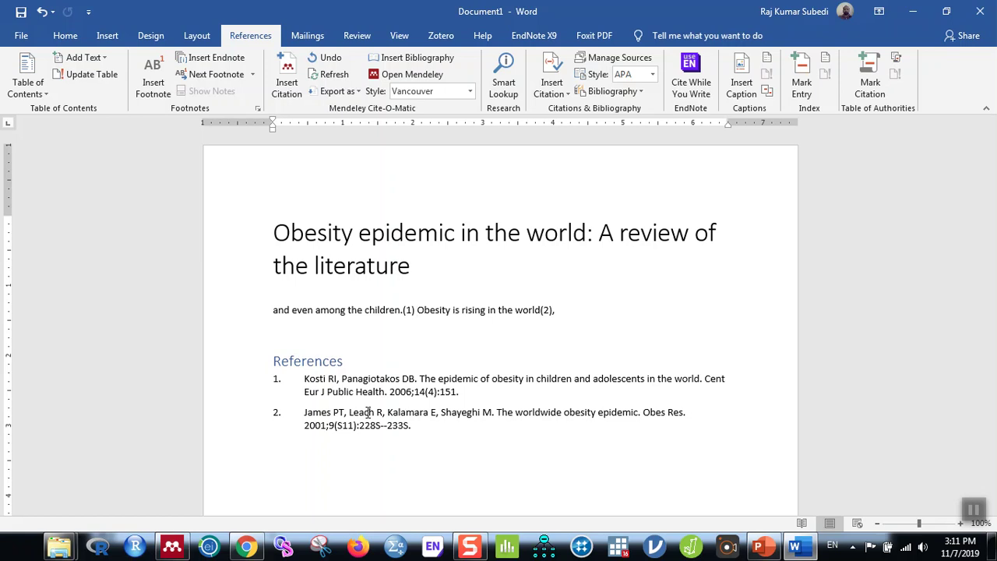
- Undo the citation refresh and the move of the phrase about children, and place the cursor in the empty line above References
key(ctrl+z)
key(ctrl+z)
key(ctrl+z)
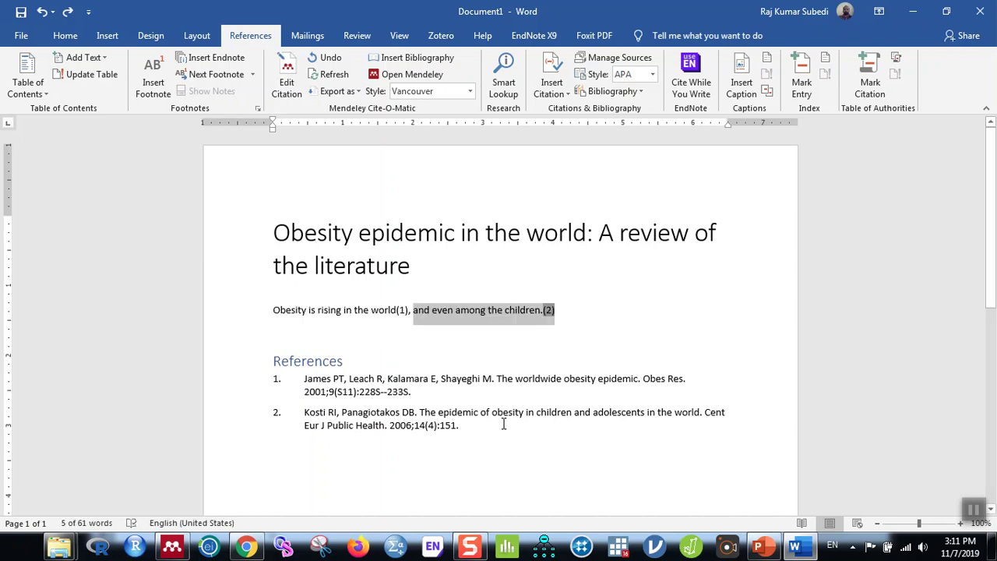
click(585, 343)
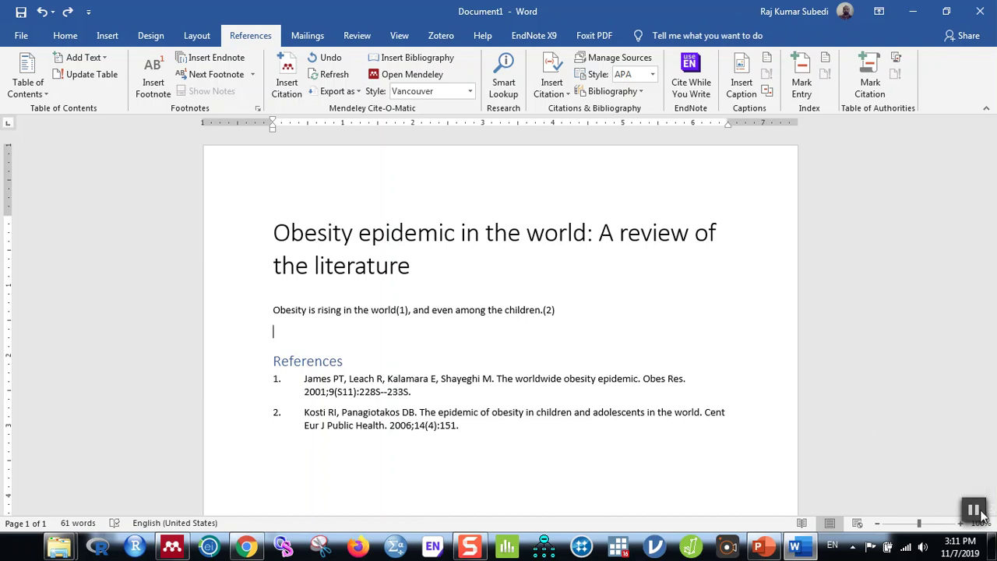
- Switch to Mendeley Desktop, search the literature catalog for "rising burden of obesity in the world", and select "The Epidemiology of Obesity: A Big Picture"
key(alt+Tab)
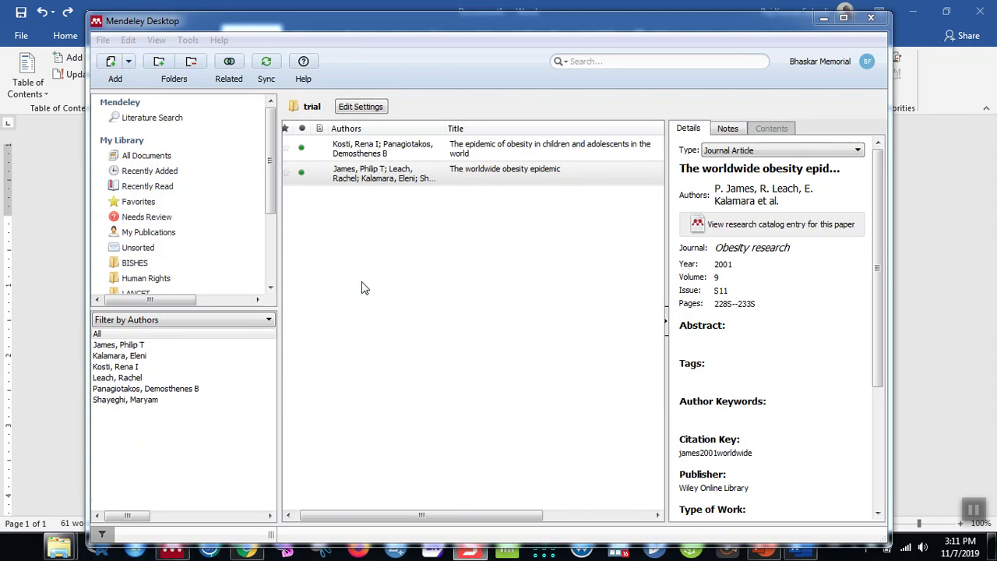
drag(272, 205, 267, 184)
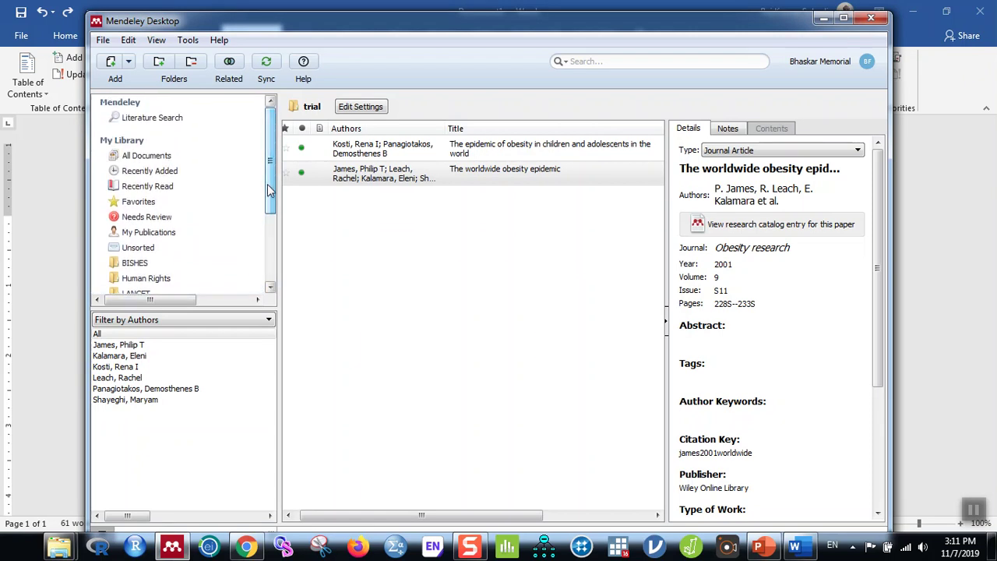
click(152, 118)
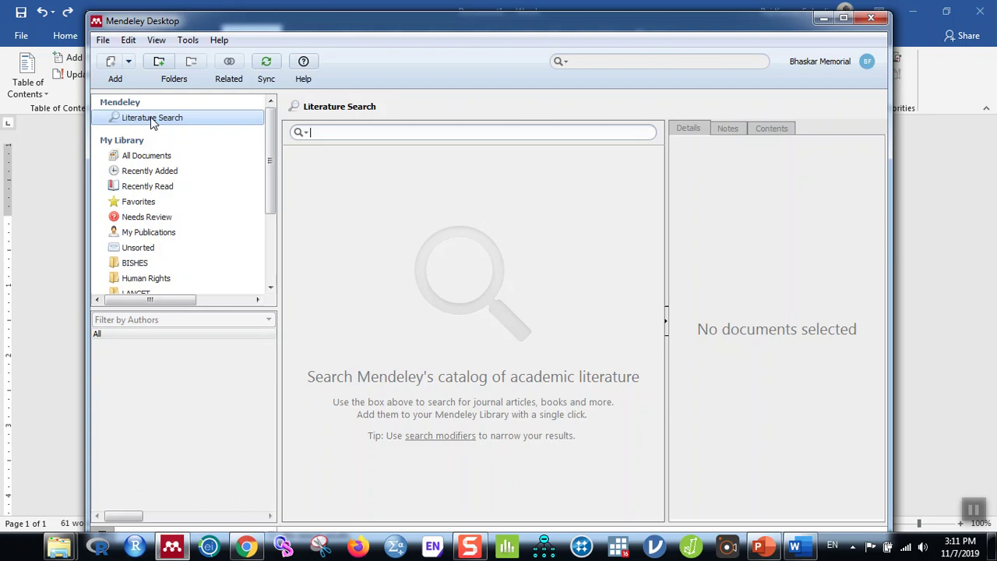
click(348, 138)
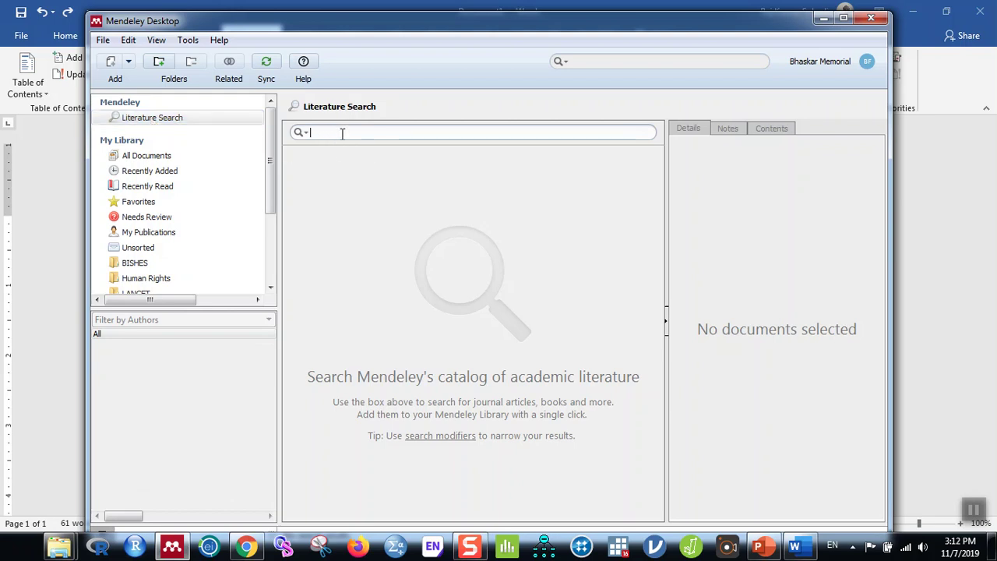
text(rising burden of obesit)
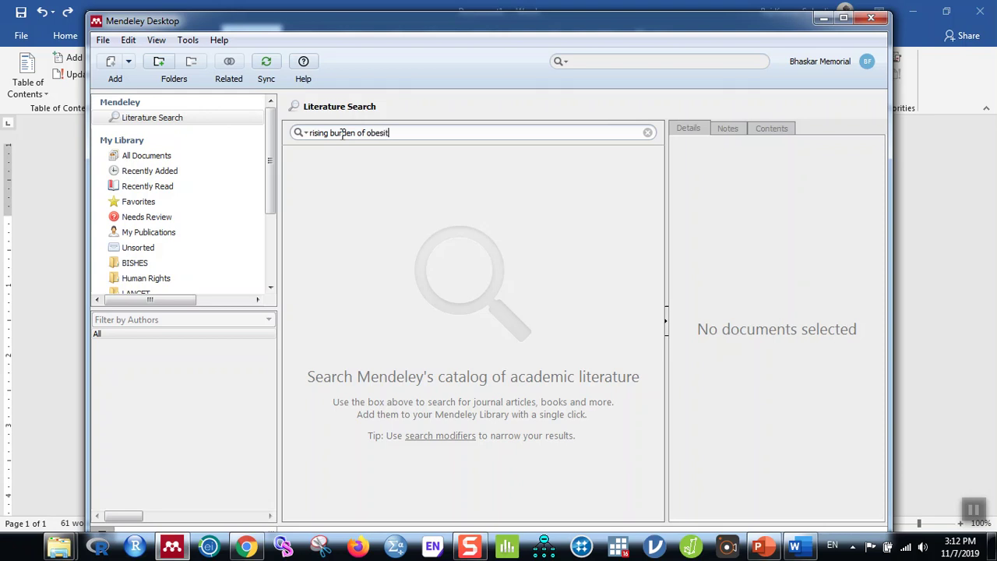
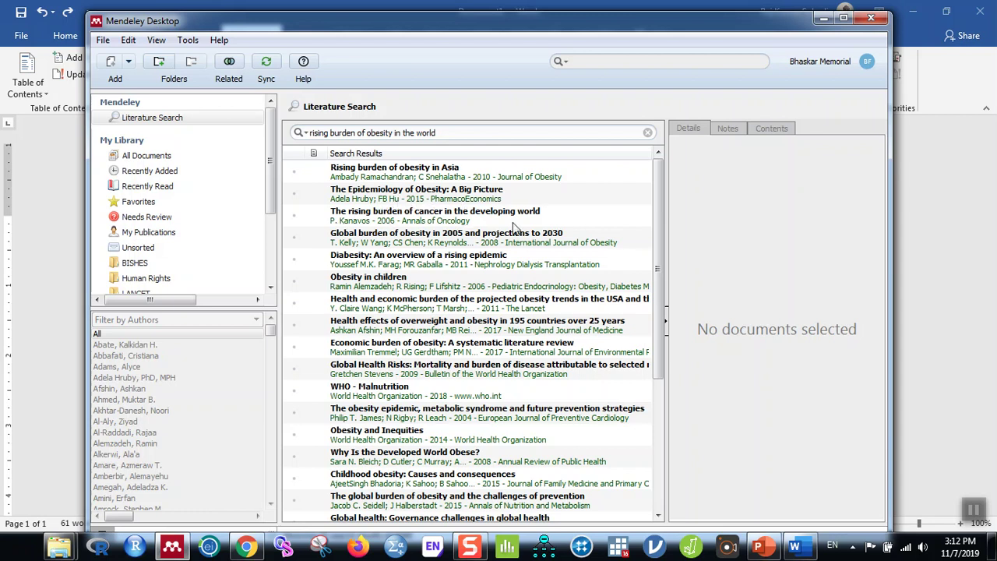
click(393, 199)
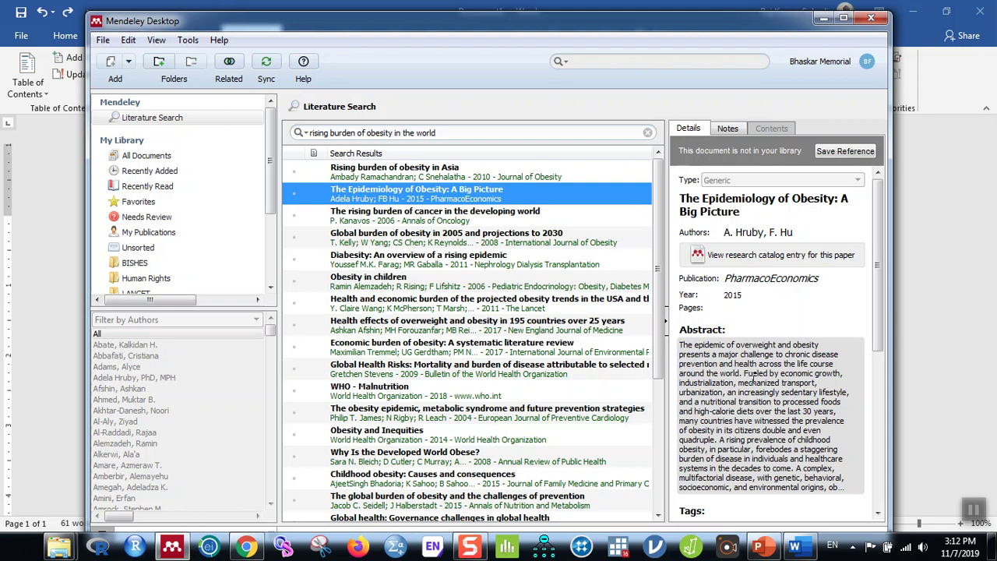
- Switch to the Word document and write "Epidemic of obesity is challenging throughout the lifecourse." in the empty paragraph above References
key(alt+Tab)
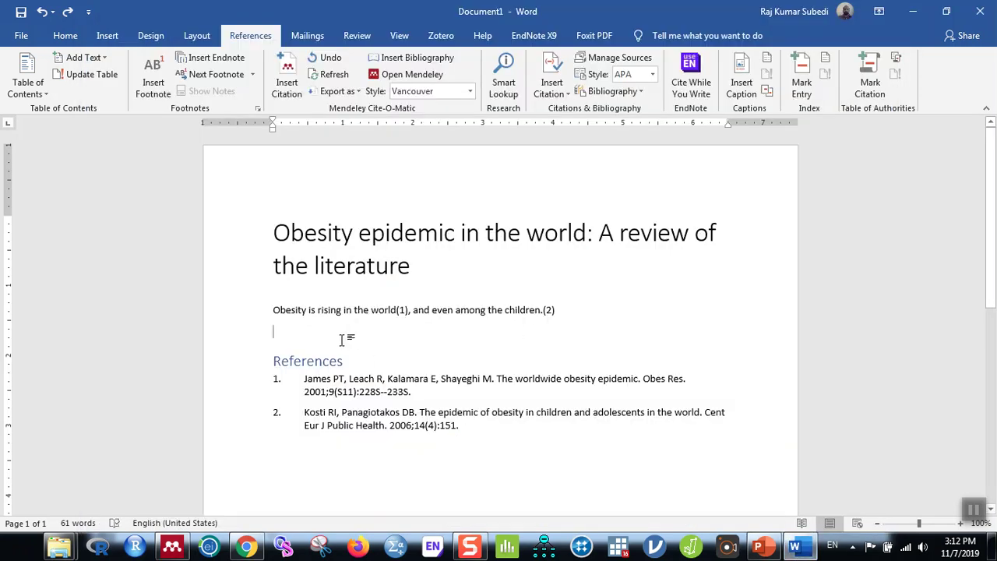
text(Epidemic of obesity is challenging)
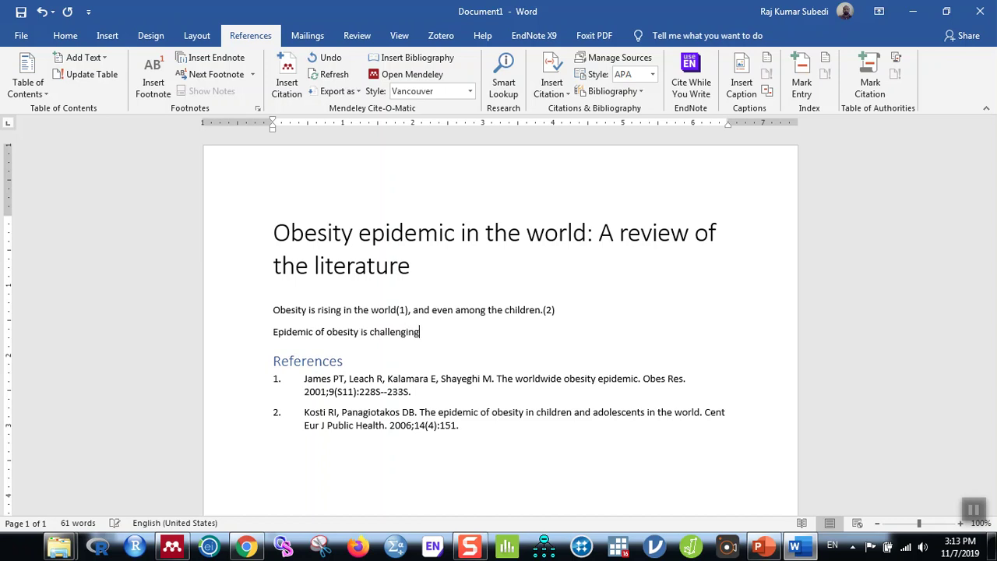
text( throughout the lifecourse.)
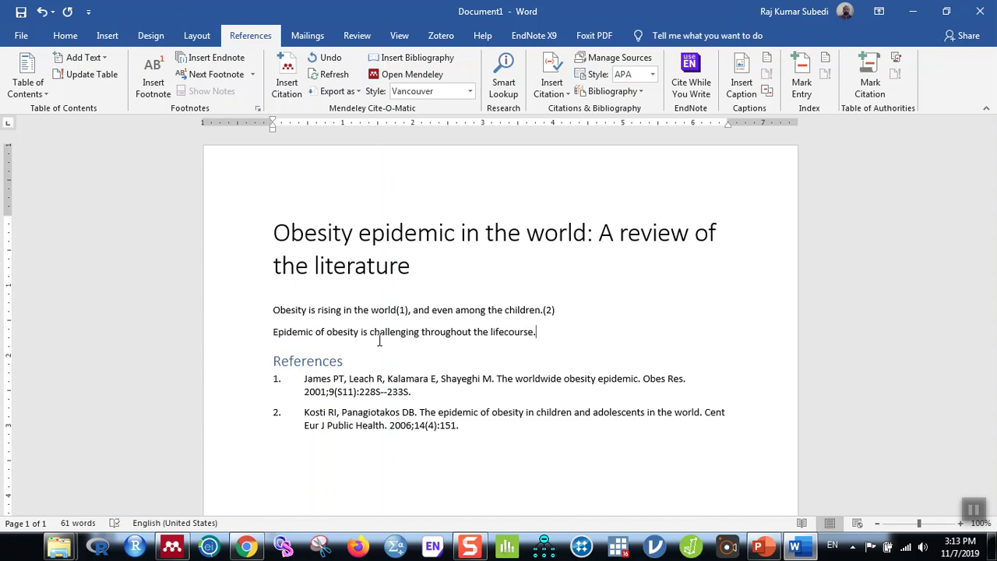
- Back in Mendeley Desktop, add "The Epidemiology of Obesity: A Big Picture" to the trial folder and select it there
key(alt+Tab)
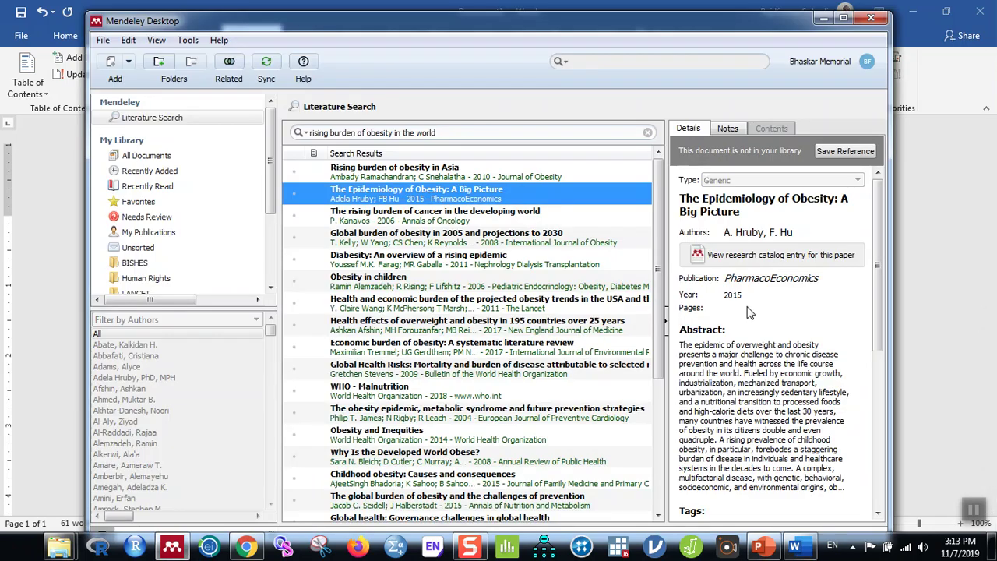
click(271, 178)
drag(270, 177, 270, 243)
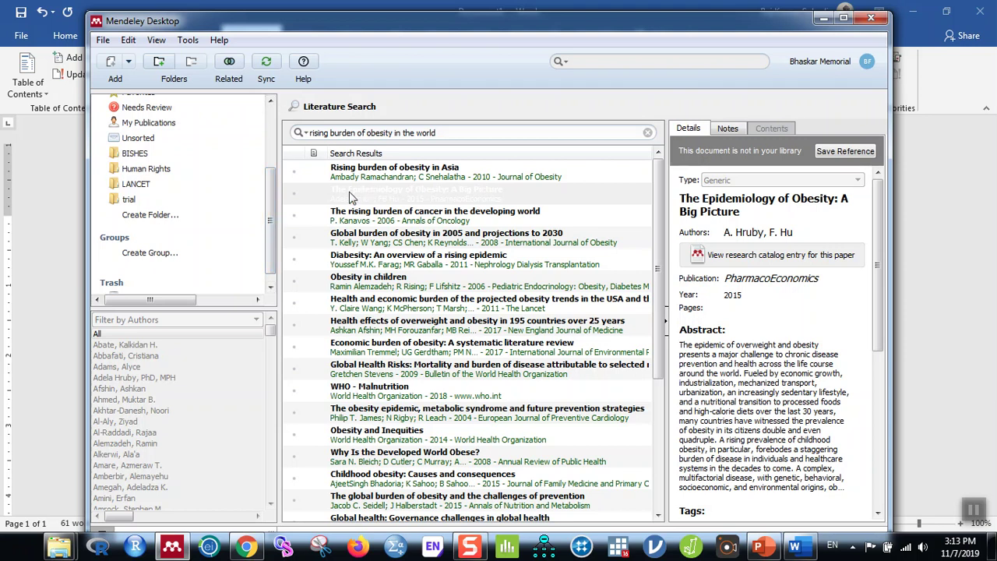
drag(350, 198, 159, 204)
click(130, 202)
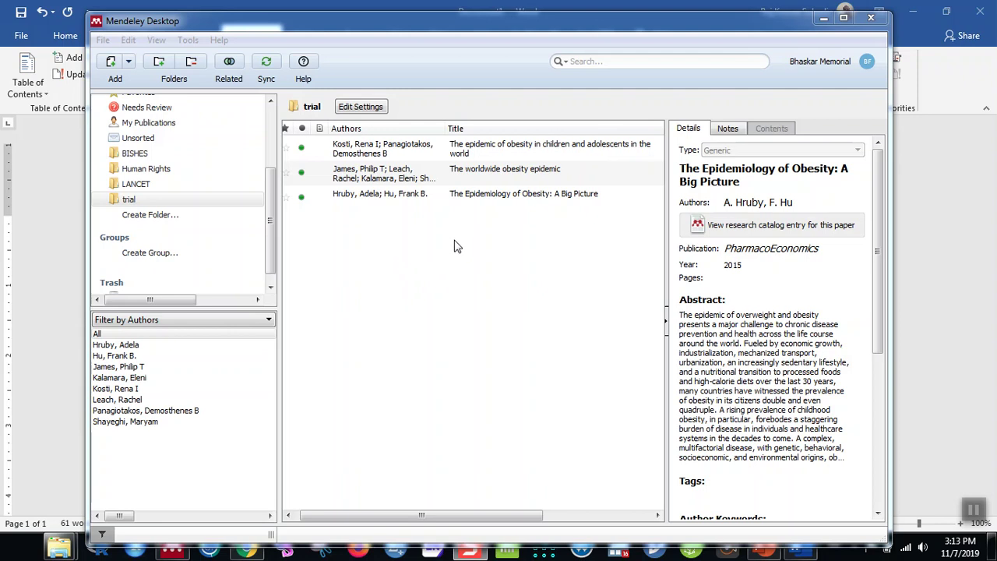
click(467, 199)
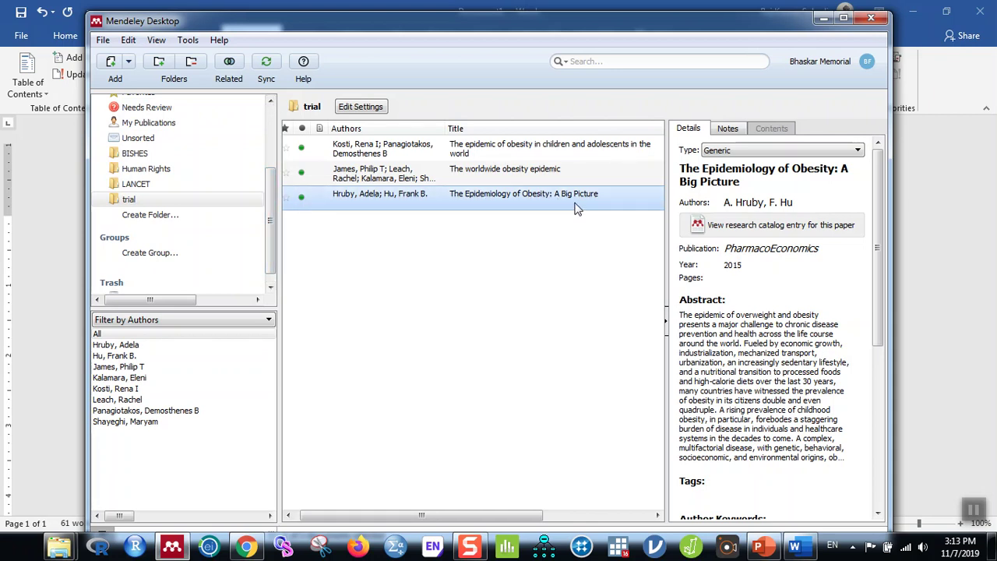
- In Word, cite "The Epidemiology of Obesity: A Big Picture" from Mendeley at the end of the lifecourse sentence
click(793, 548)
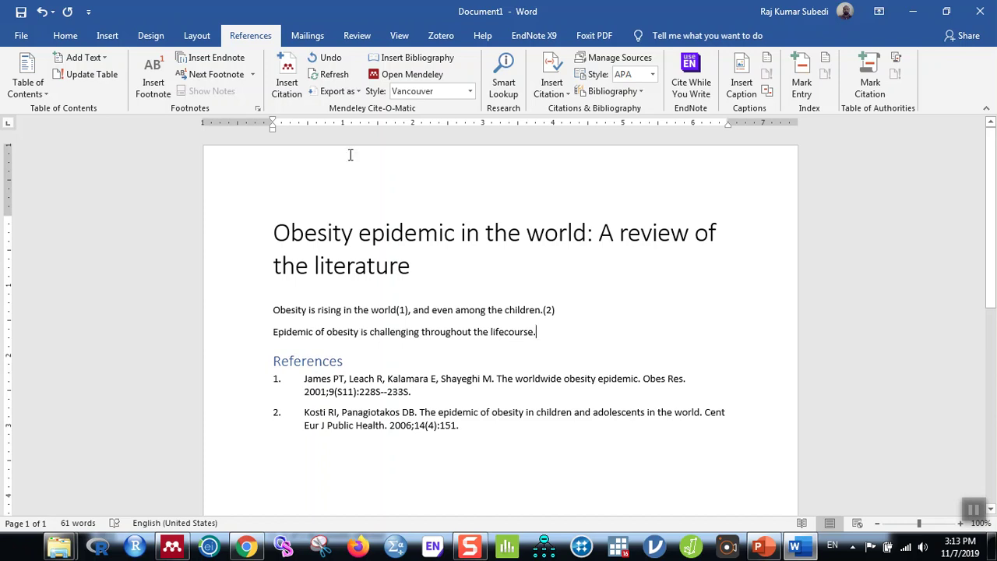
click(287, 78)
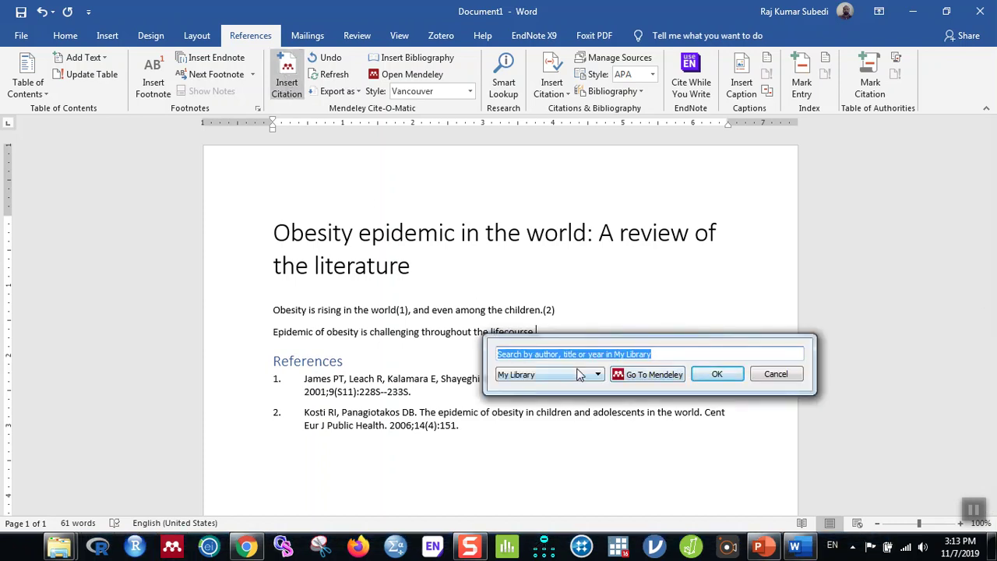
click(638, 374)
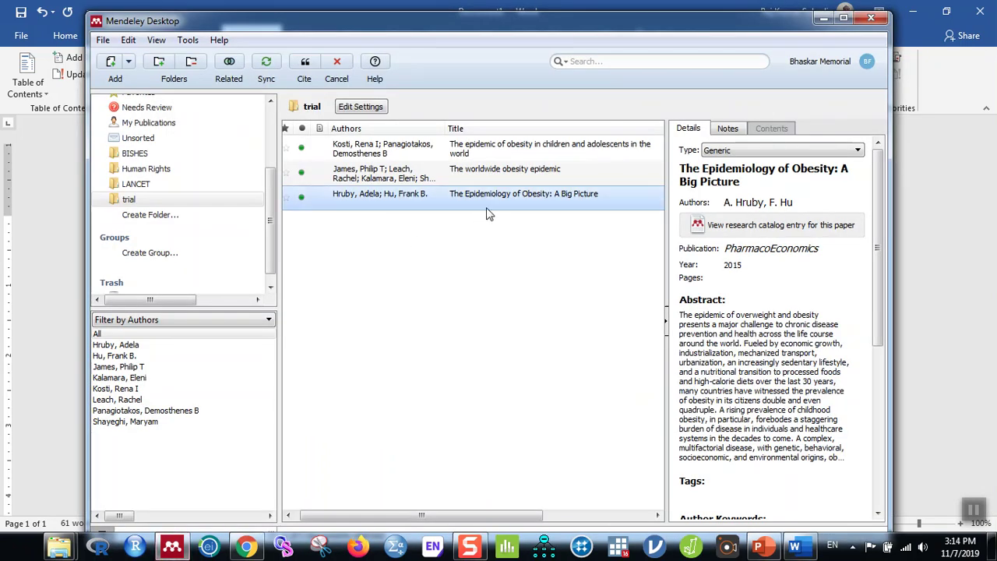
click(305, 67)
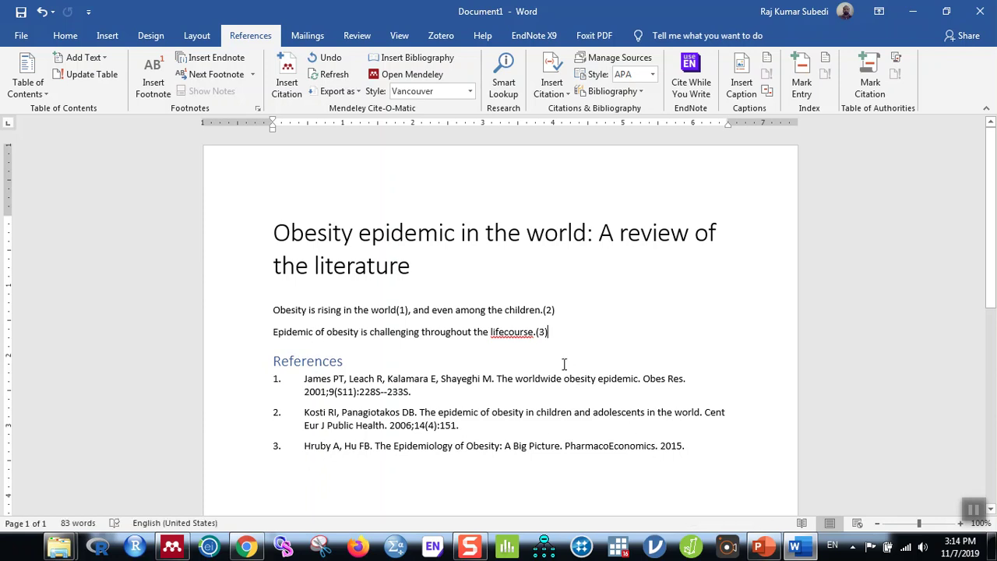
- Change the Mendeley citation style to American Psychological Association 6th edition and check each of the in-text citations
click(471, 91)
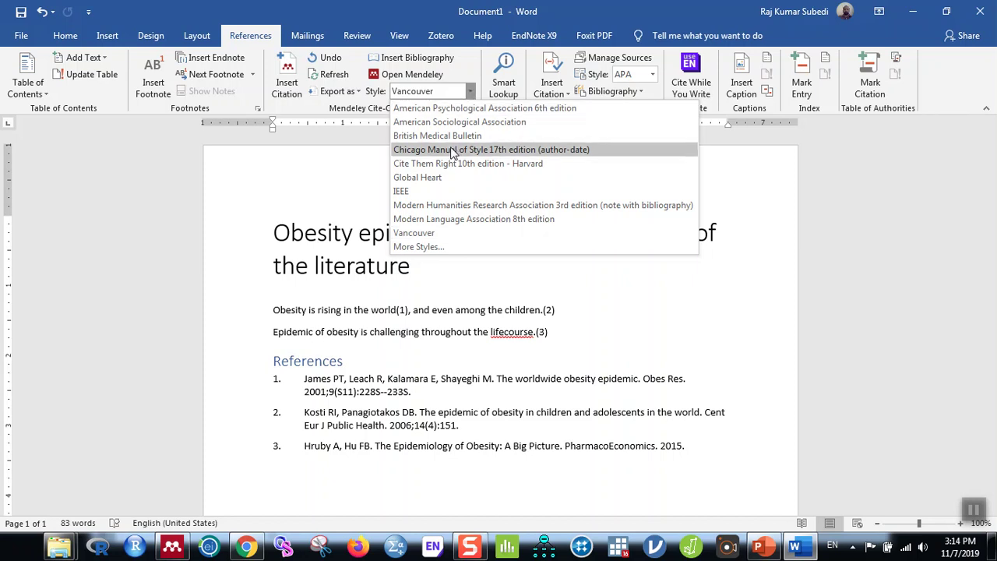
click(500, 108)
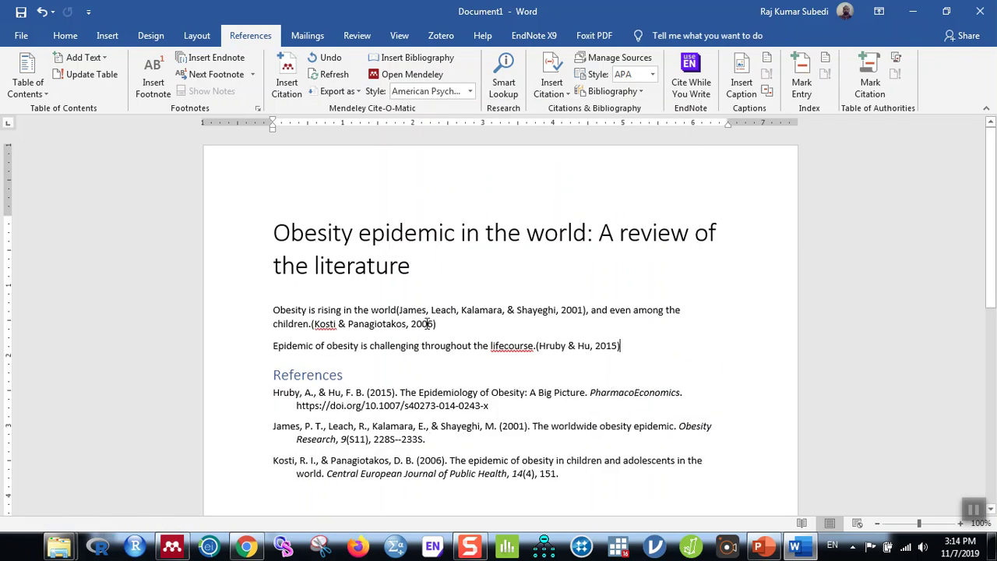
click(513, 311)
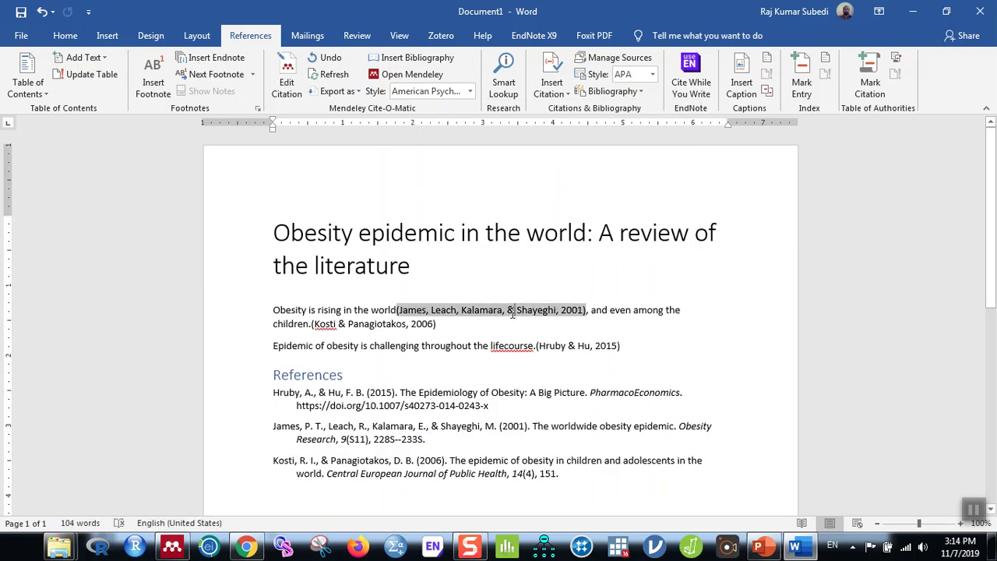
click(372, 330)
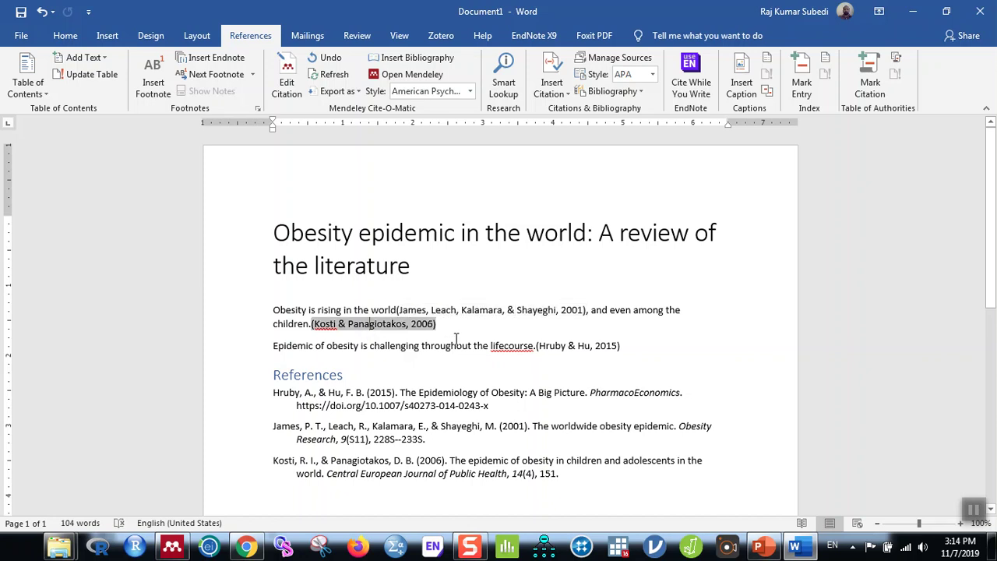
click(576, 351)
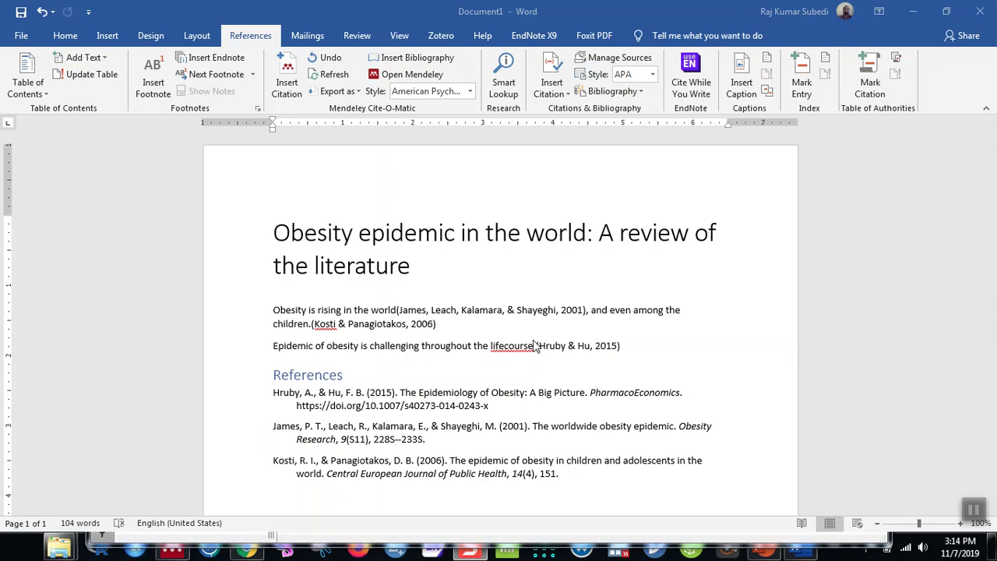
- Switch to Chrome, search for "who world health topics obesity" in a new tab, and open the WHO Western Pacific "Obesity and overweight" page
click(246, 548)
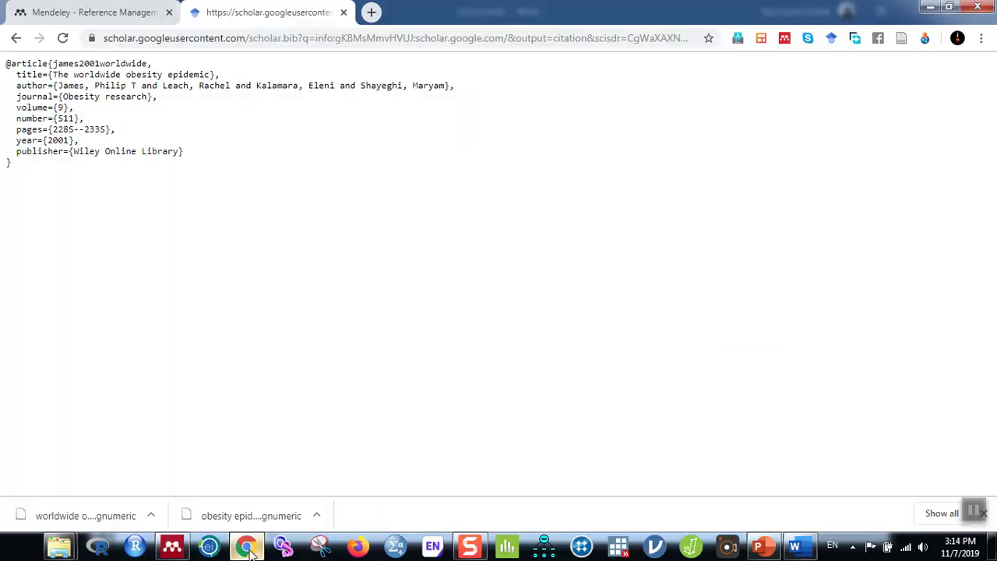
click(371, 11)
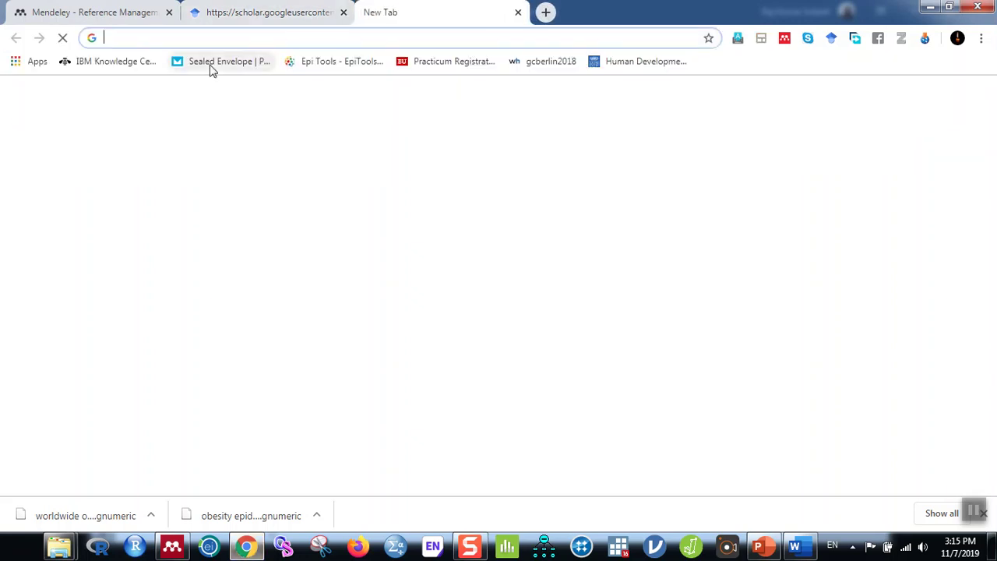
text(who)
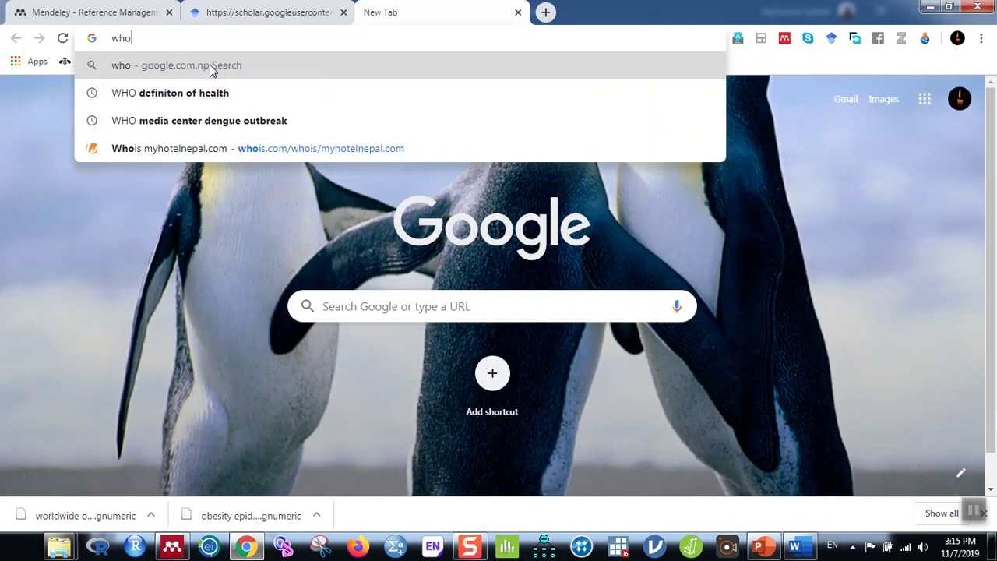
text( world health )
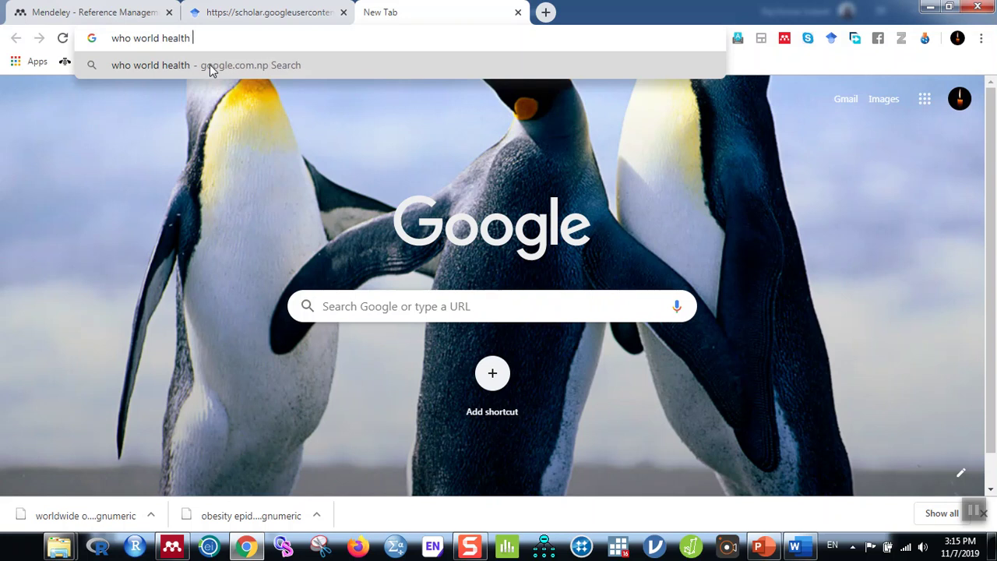
text(topics obesity)
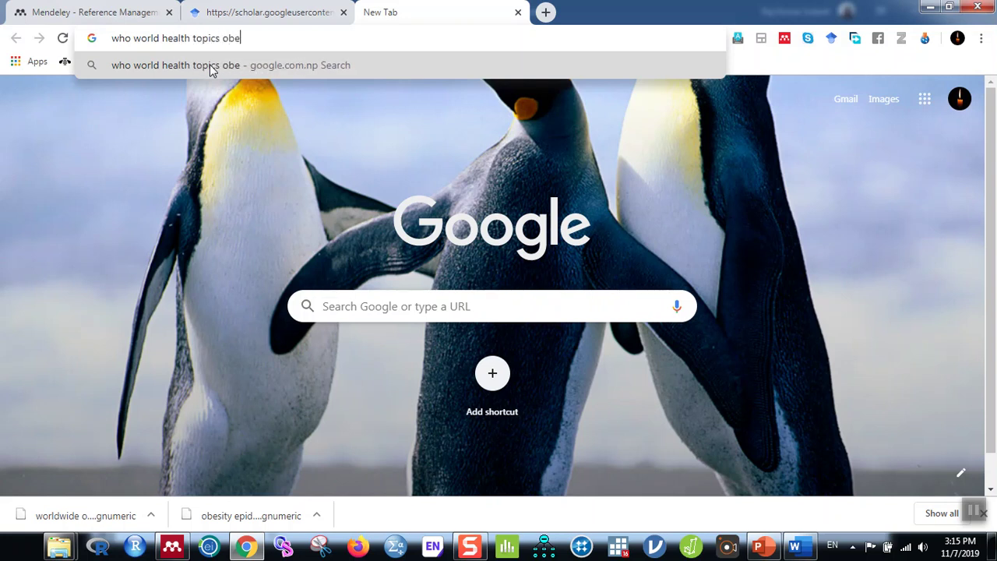
key(Return)
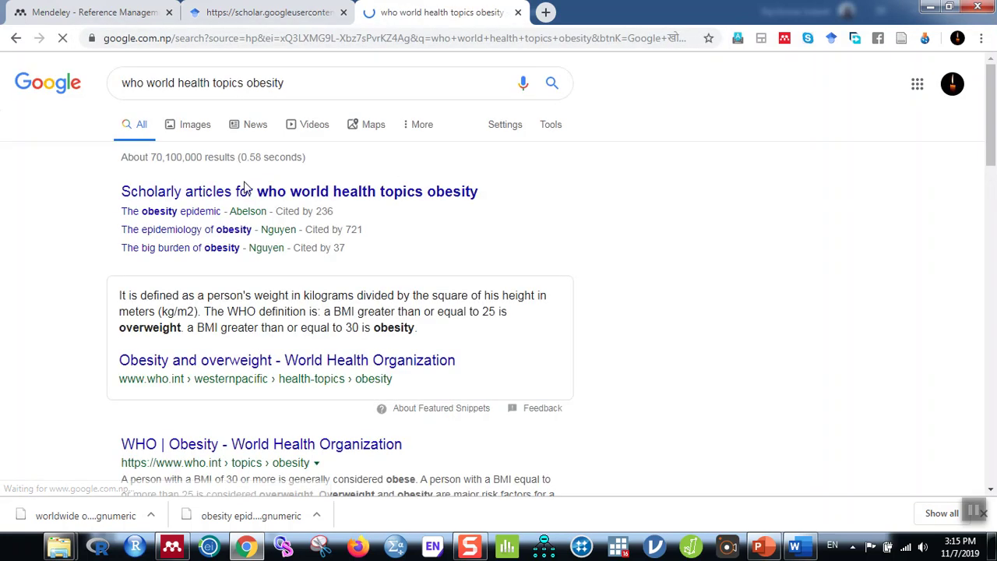
scroll(570, 335, down, 1)
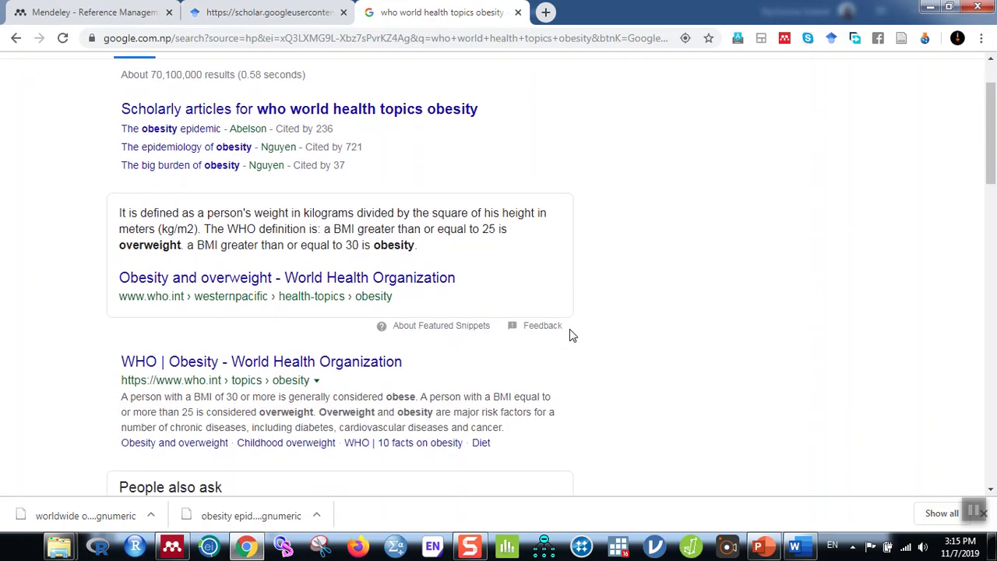
click(375, 279)
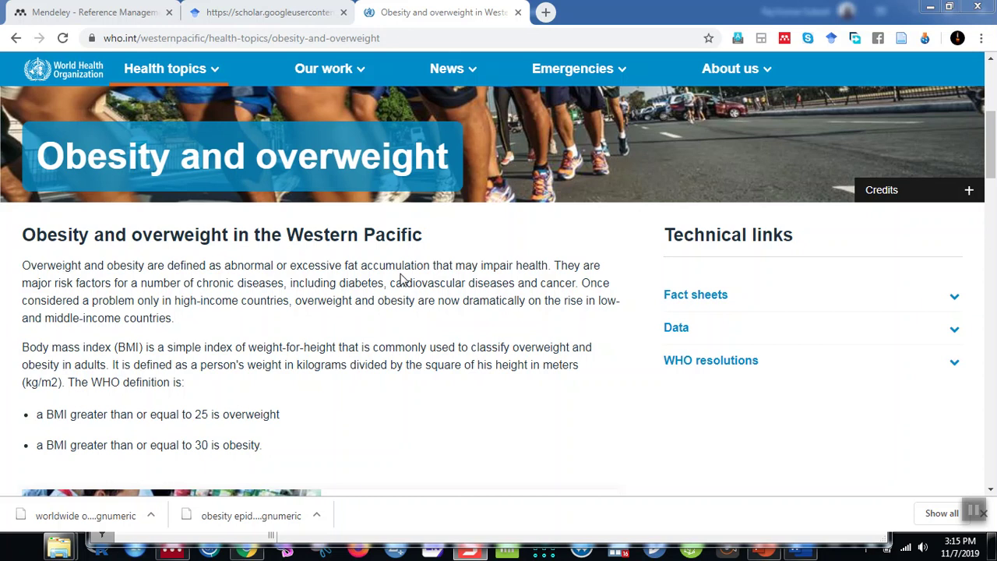
- Open the Mendeley Web Importer on the WHO obesity page and sign in to the Mendeley account
click(785, 45)
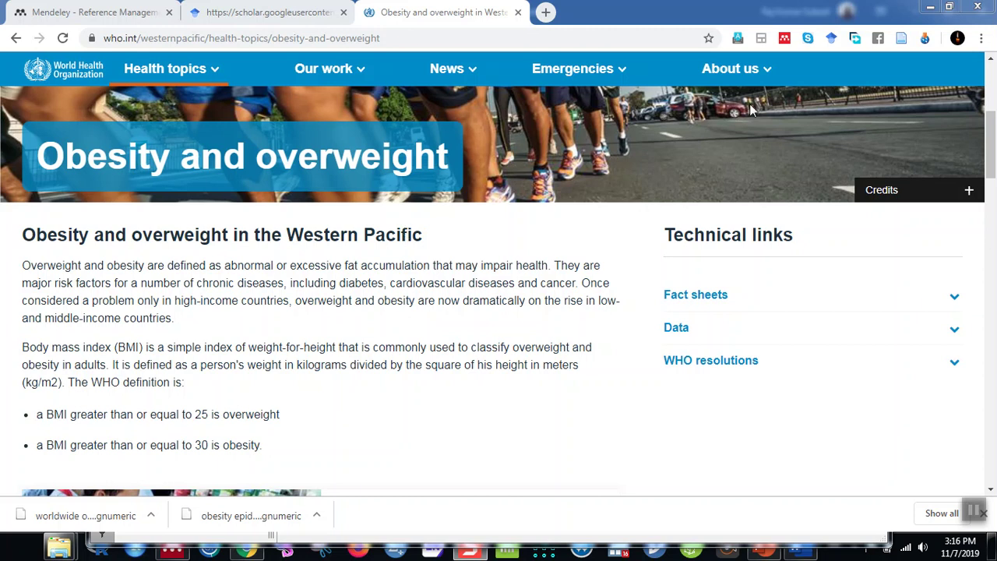
click(785, 39)
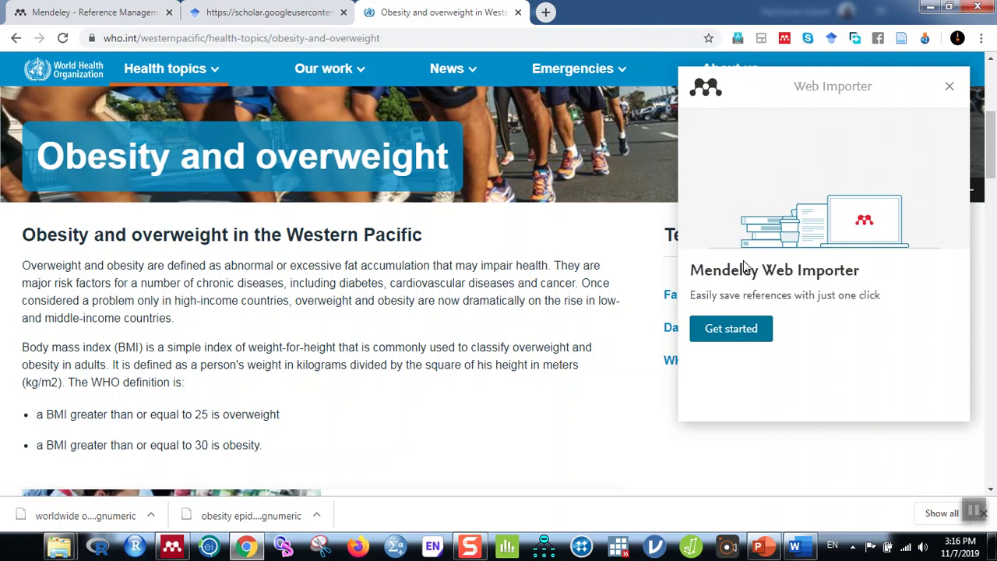
click(734, 328)
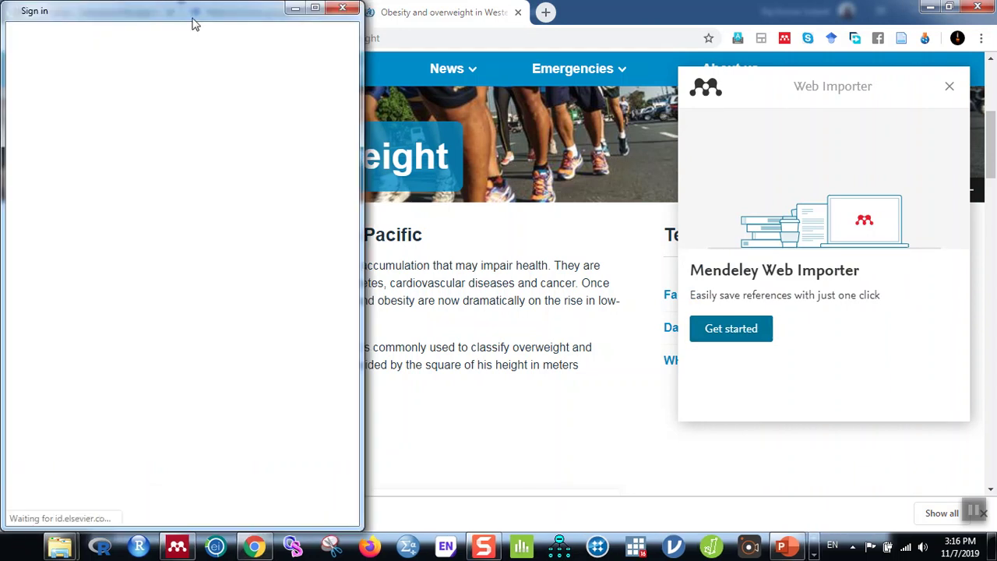
drag(177, 25, 355, 25)
click(331, 341)
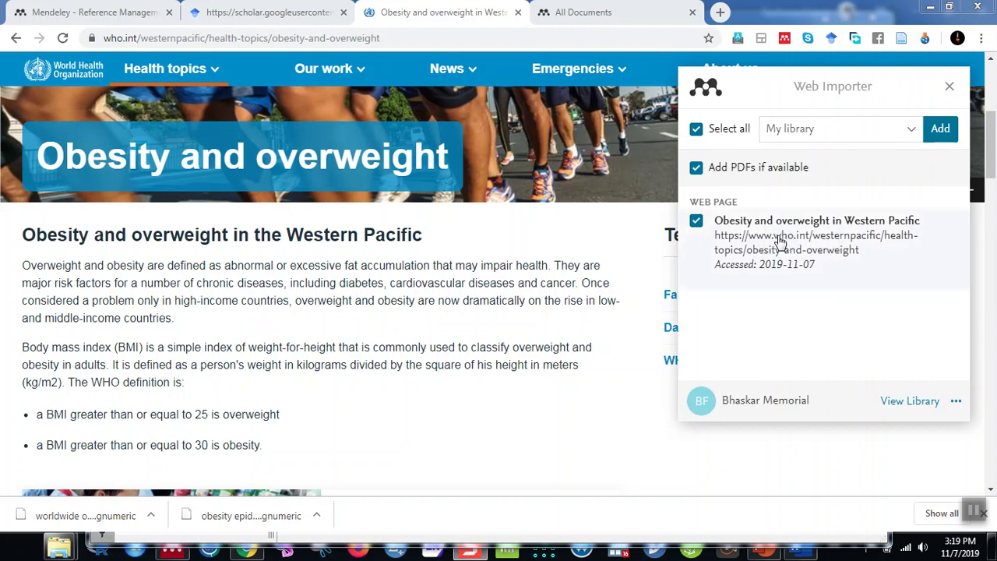
- Add the WHO "Obesity and overweight in Western Pacific" web page reference to the trial collection in the Web Importer
click(913, 134)
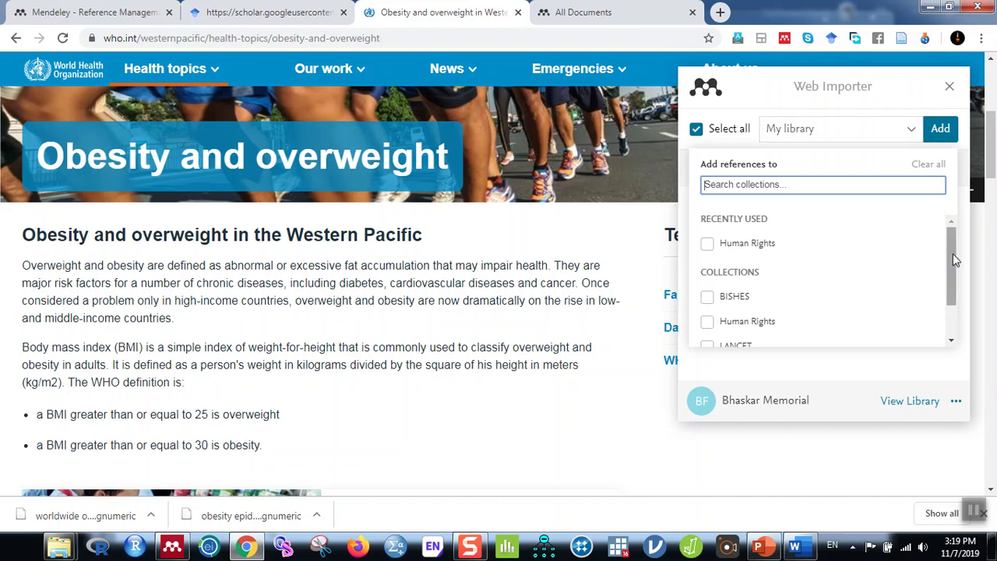
scroll(952, 293, down, 2)
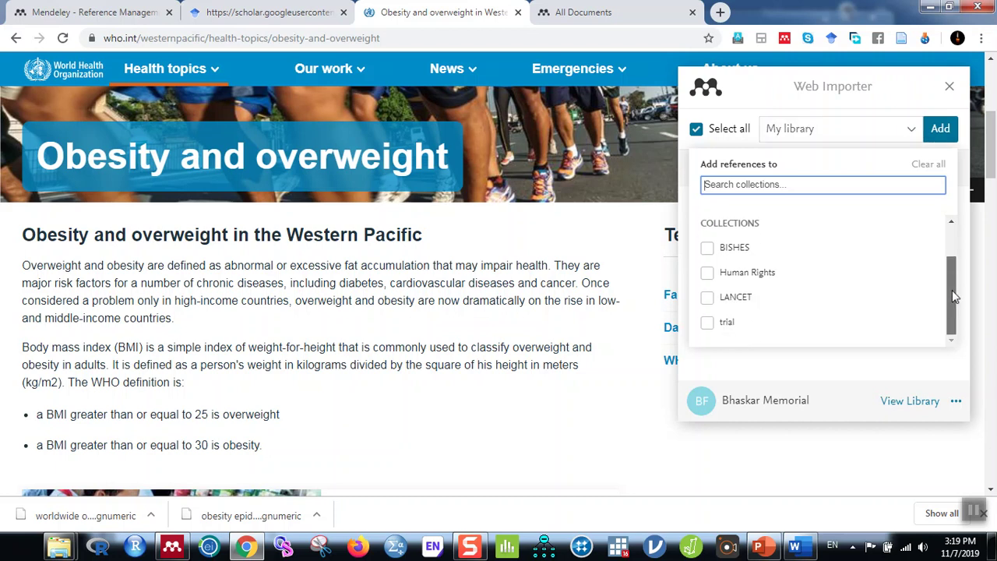
click(708, 327)
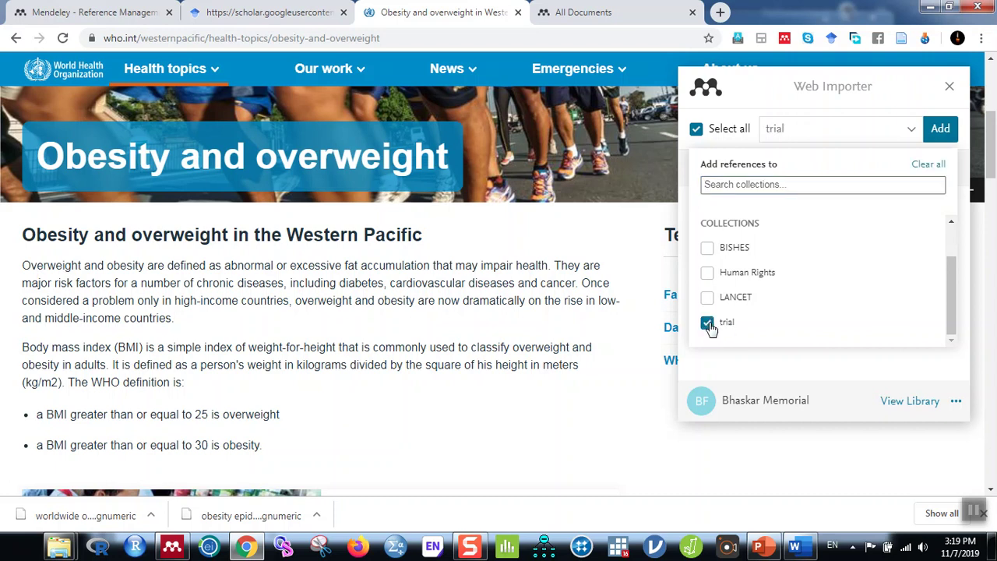
click(940, 128)
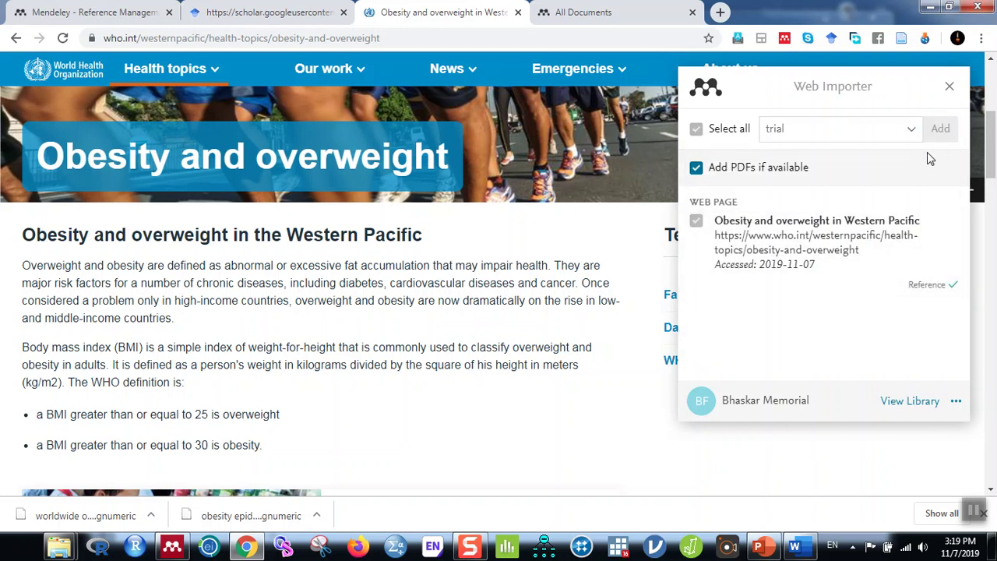
- Switch to Mendeley Desktop, sync the library, and review the details of the "Obesity and overweight in Western Pacific" entry
click(172, 547)
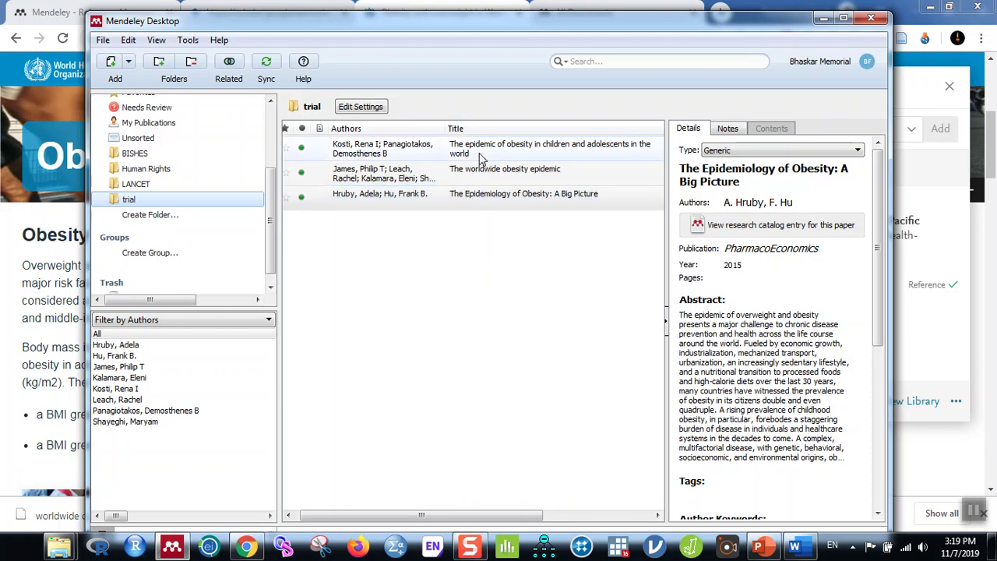
click(266, 67)
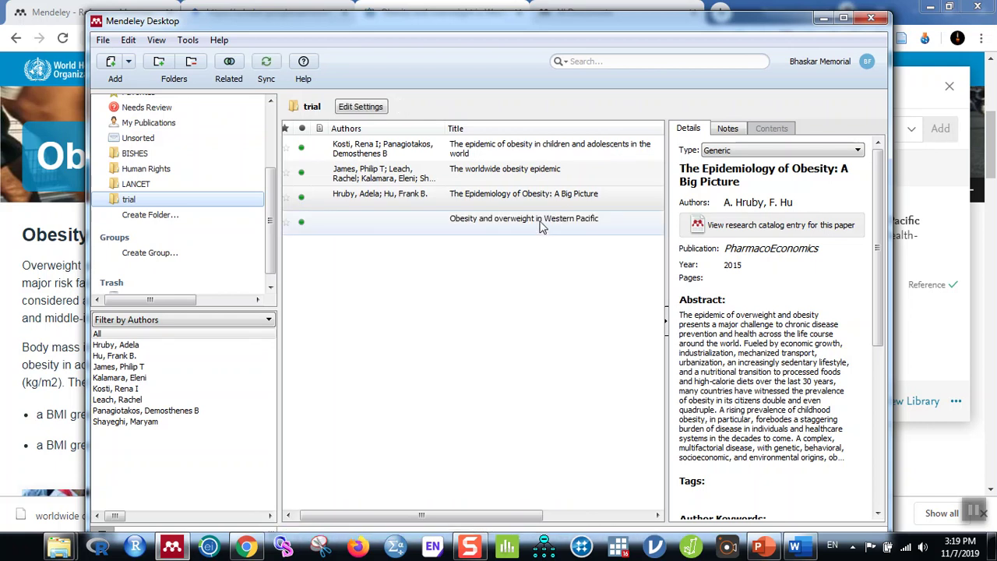
click(542, 225)
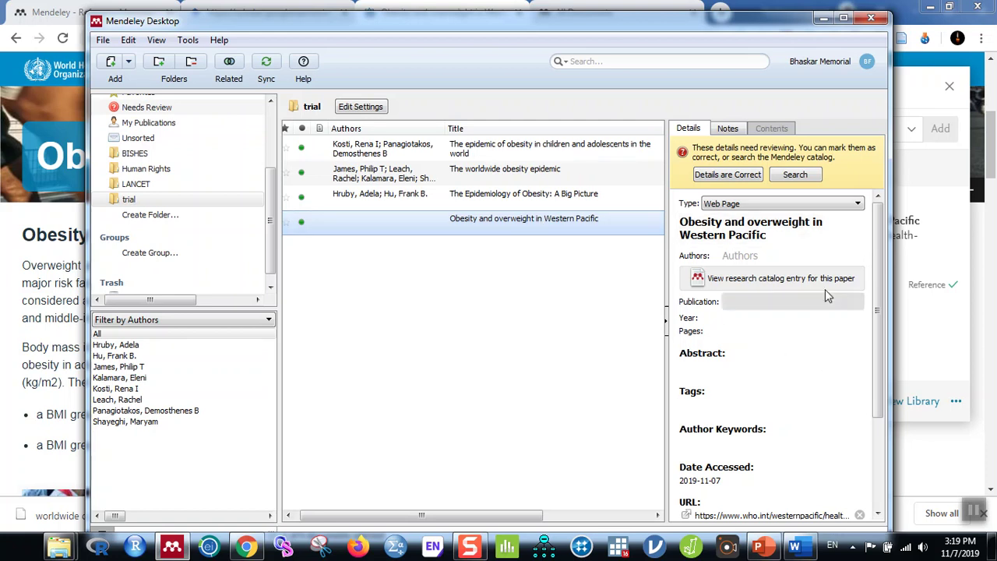
scroll(816, 385, down, 3)
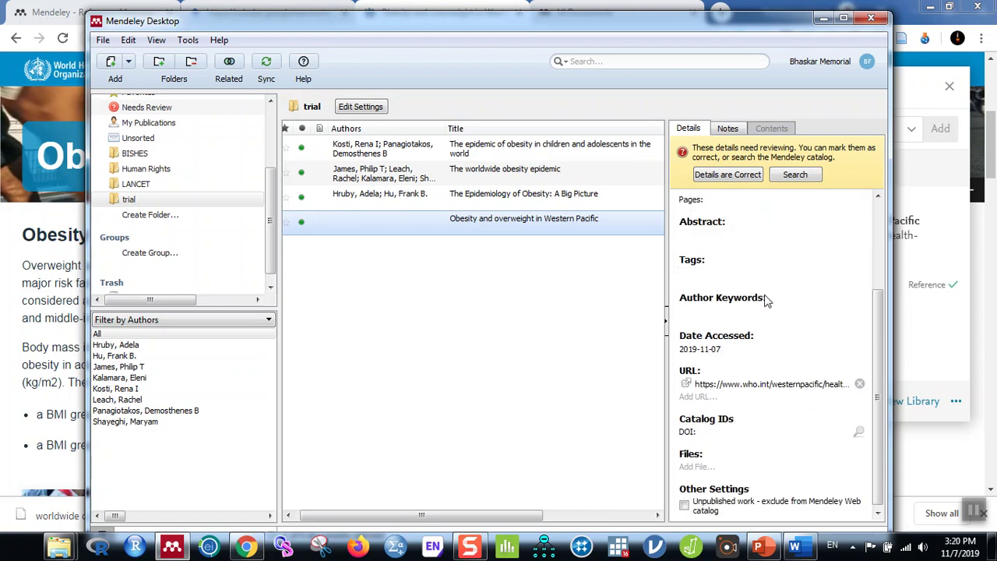
scroll(766, 300, up, 3)
scroll(766, 301, up, 1)
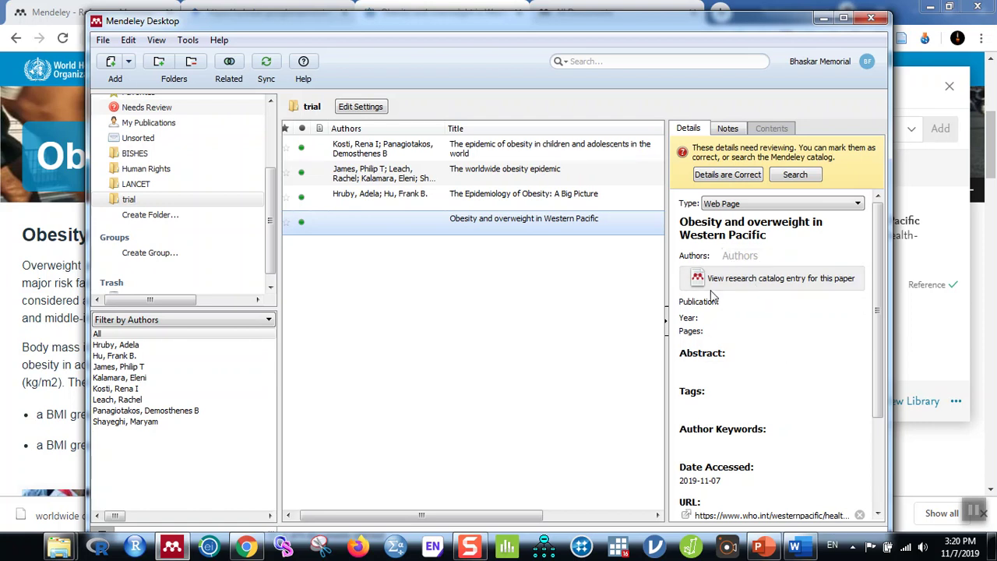
- Enter WHO as the author of the "Obesity and overweight in Western Pacific" entry
click(753, 257)
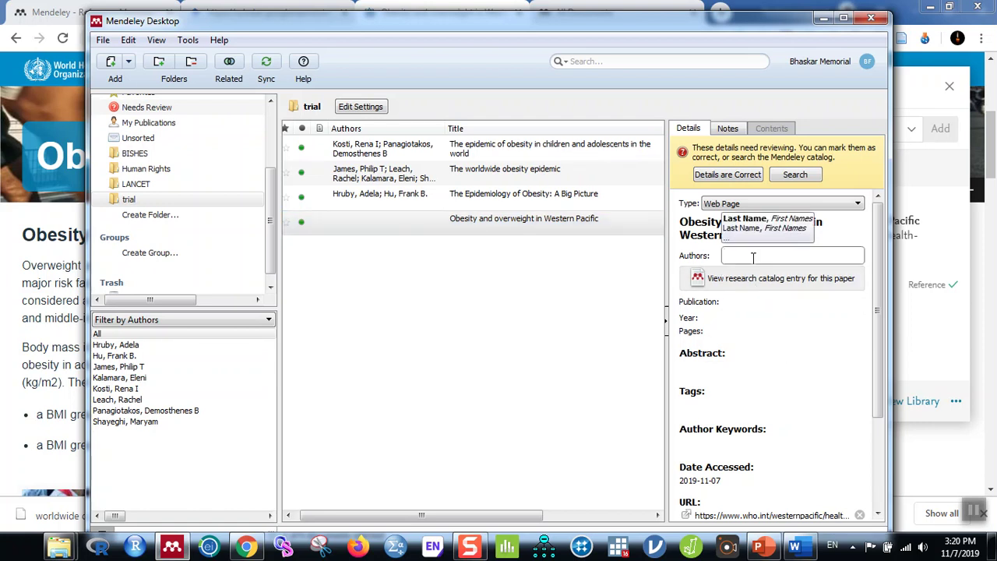
text(W)
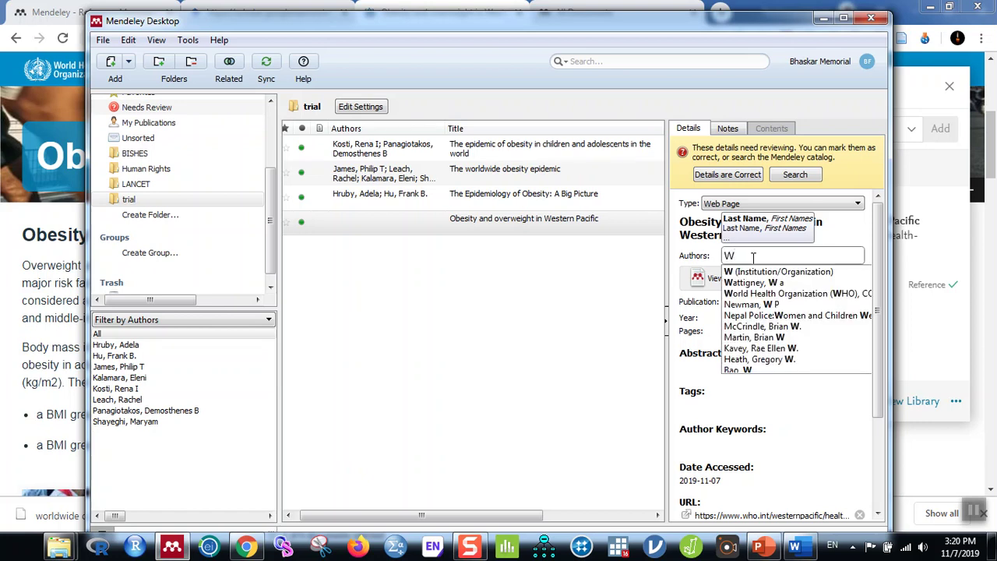
text(HO)
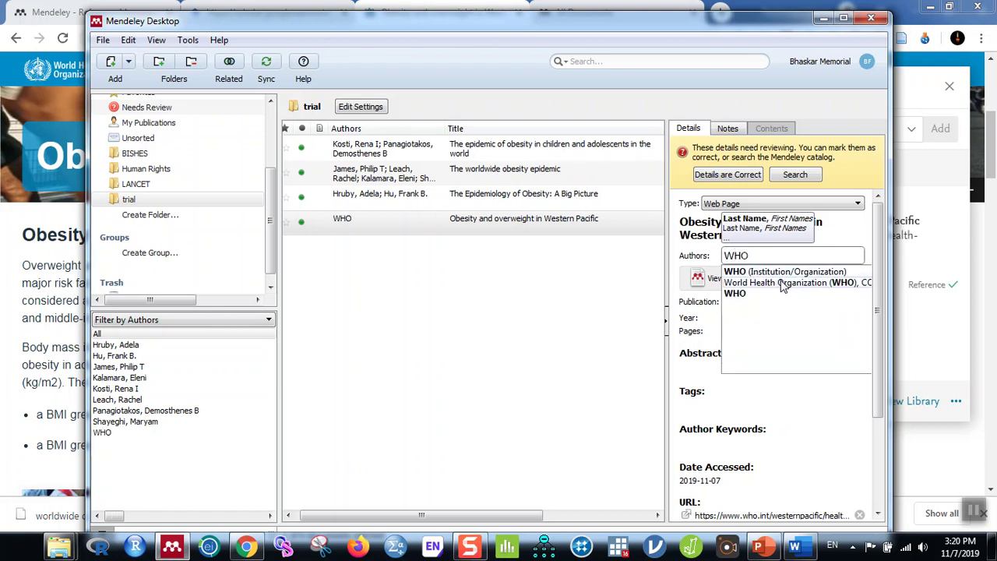
click(787, 283)
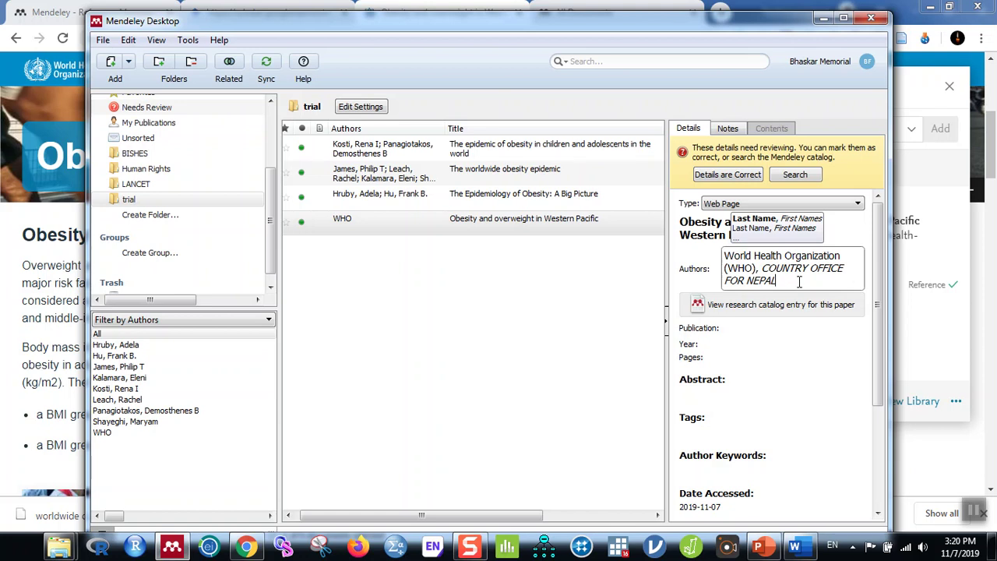
key(BackSpace)
key(BackSpace)
key(BackSpace)
key(BackSpace)
key(BackSpace)
key(BackSpace)
key(BackSpace)
key(BackSpace)
key(BackSpace)
key(BackSpace)
key(BackSpace)
key(BackSpace)
key(BackSpace)
key(BackSpace)
key(BackSpace)
key(BackSpace)
key(BackSpace)
key(BackSpace)
key(BackSpace)
key(BackSpace)
key(BackSpace)
key(BackSpace)
key(BackSpace)
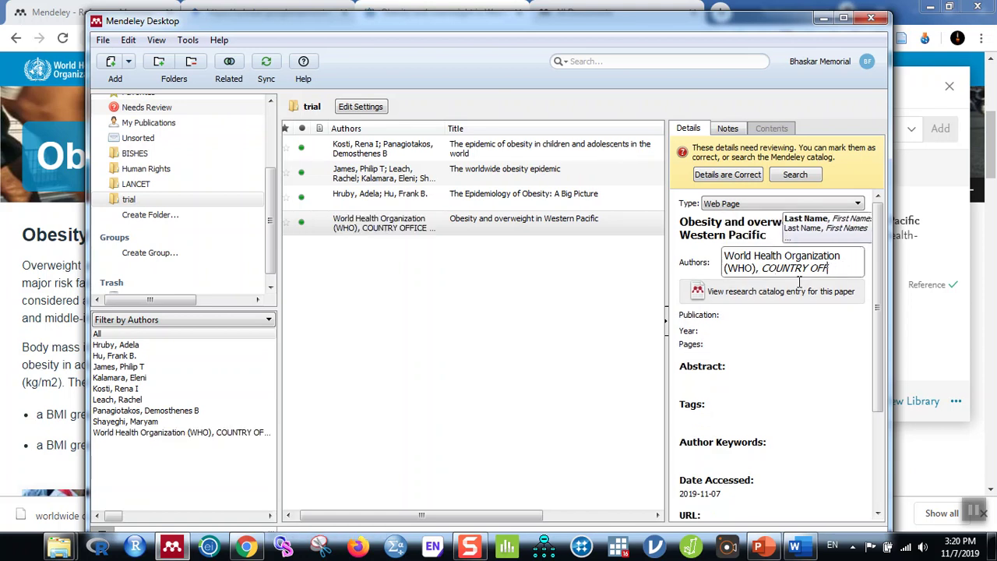
key(BackSpace)
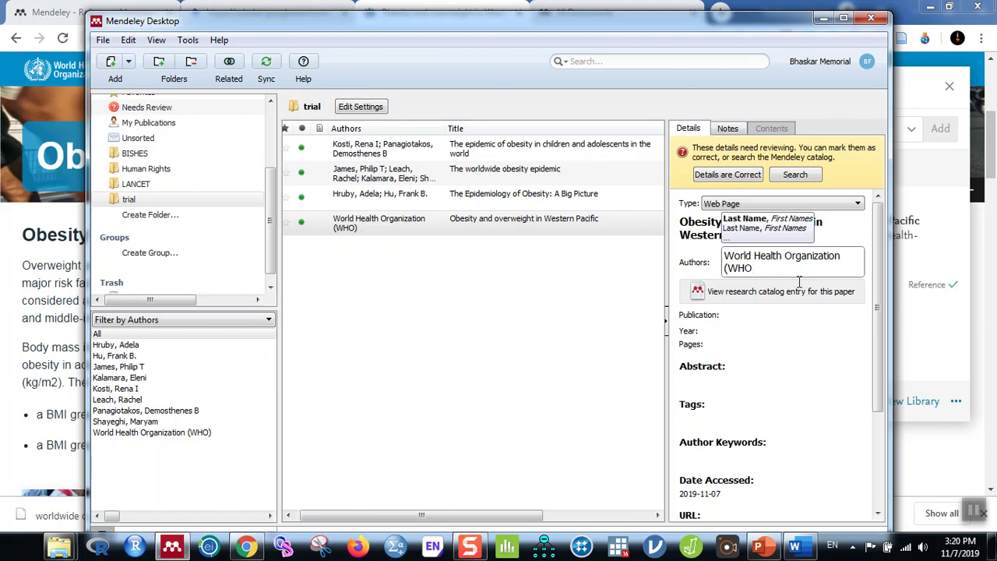
key(BackSpace)
key(BackSpace)
key(BackSpace)
key(BackSpace)
key(BackSpace)
key(BackSpace)
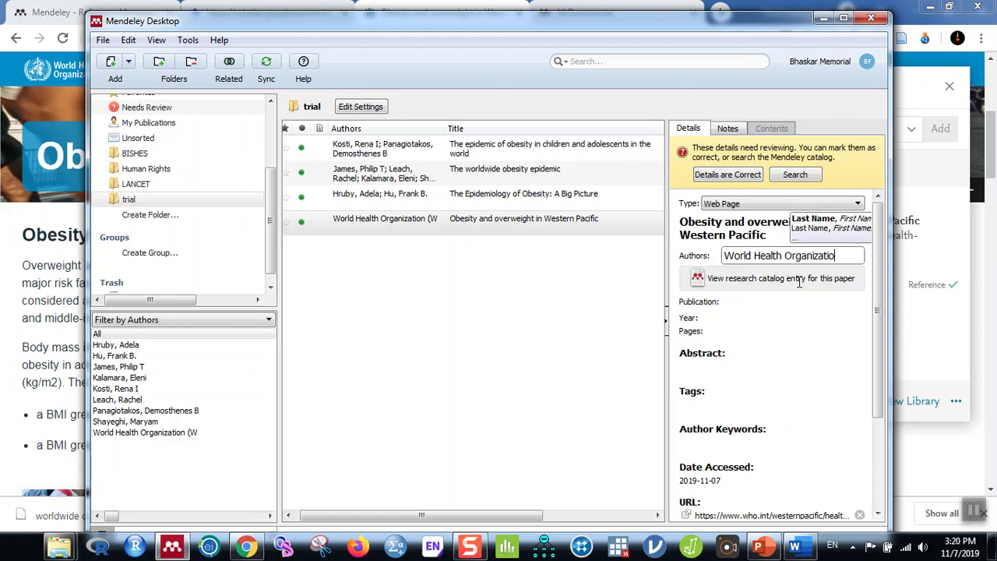
key(BackSpace)
key(BackSpace)
key(BackSpace)
key(BackSpace)
key(BackSpace)
key(BackSpace)
key(BackSpace)
key(BackSpace)
key(BackSpace)
key(BackSpace)
key(BackSpace)
key(BackSpace)
key(BackSpace)
key(BackSpace)
key(BackSpace)
key(BackSpace)
key(BackSpace)
key(BackSpace)
key(BackSpace)
key(BackSpace)
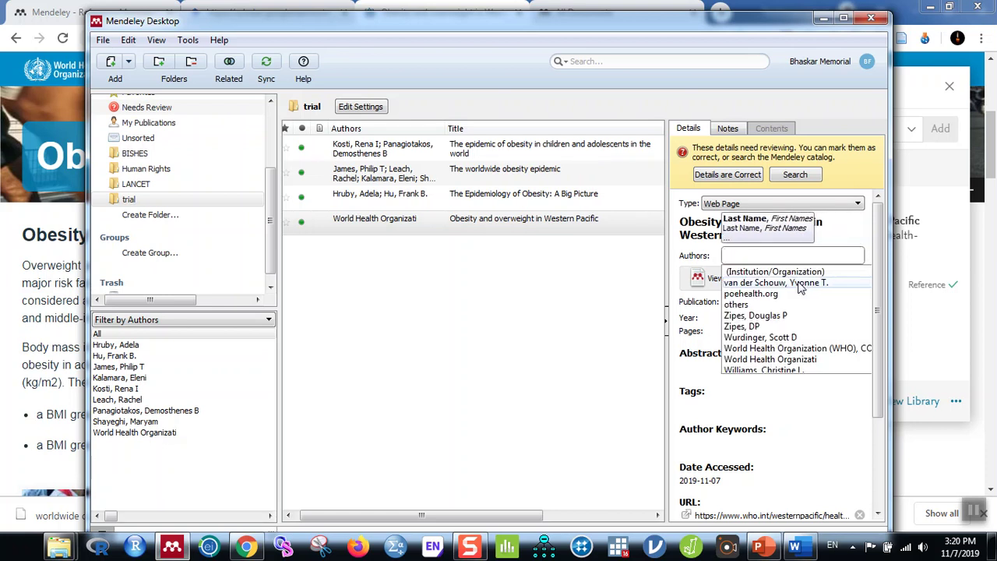
- Re-enter WHO as the web page's author, leave the year blank, and reselect the entry in the trial folder
text(HO)
key(Tab)
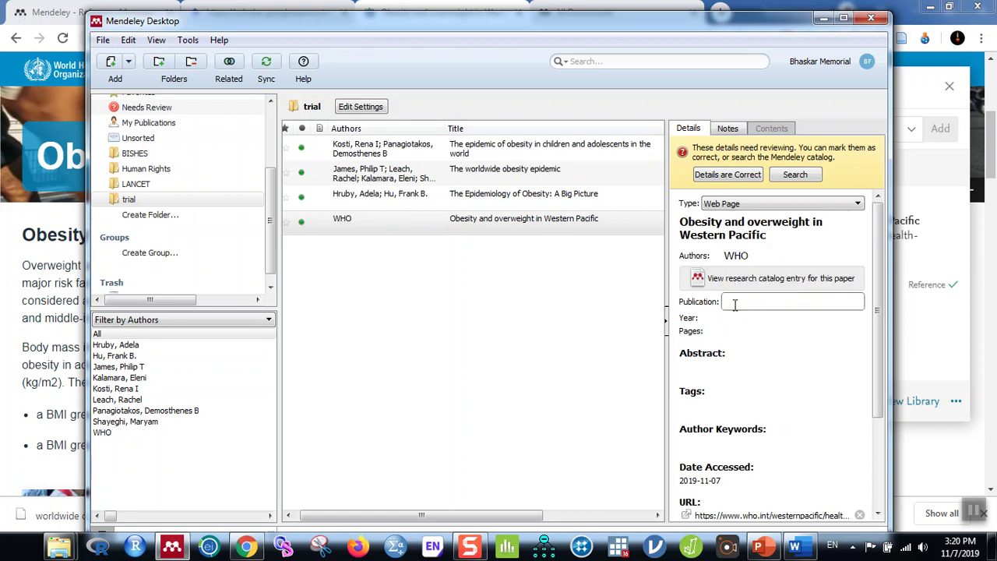
click(753, 329)
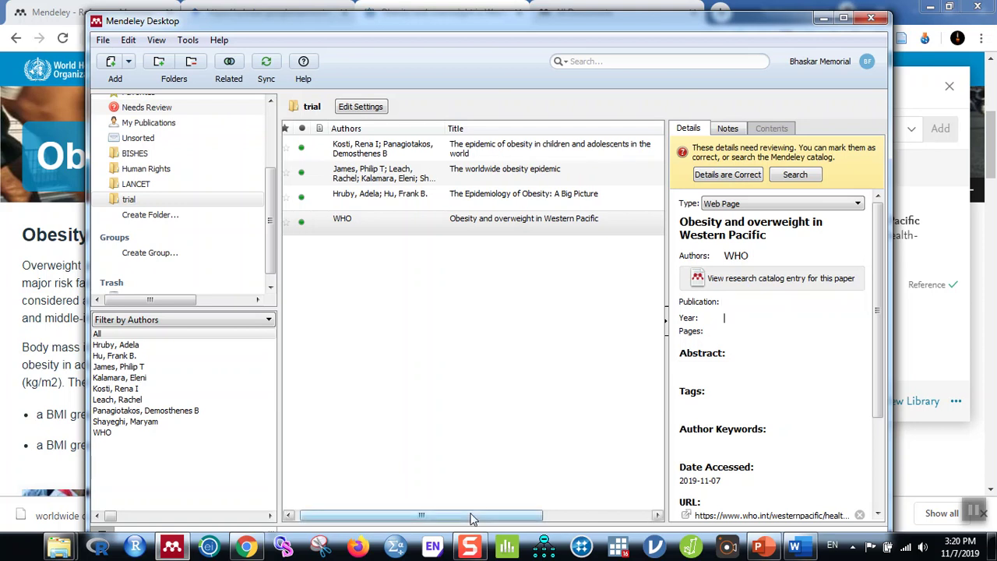
drag(876, 354, 871, 238)
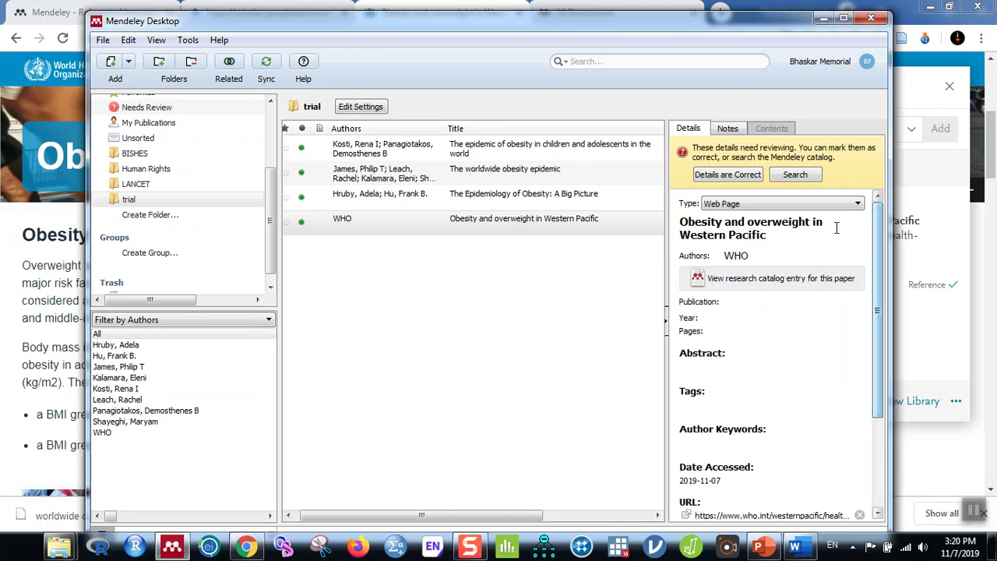
click(445, 302)
click(506, 226)
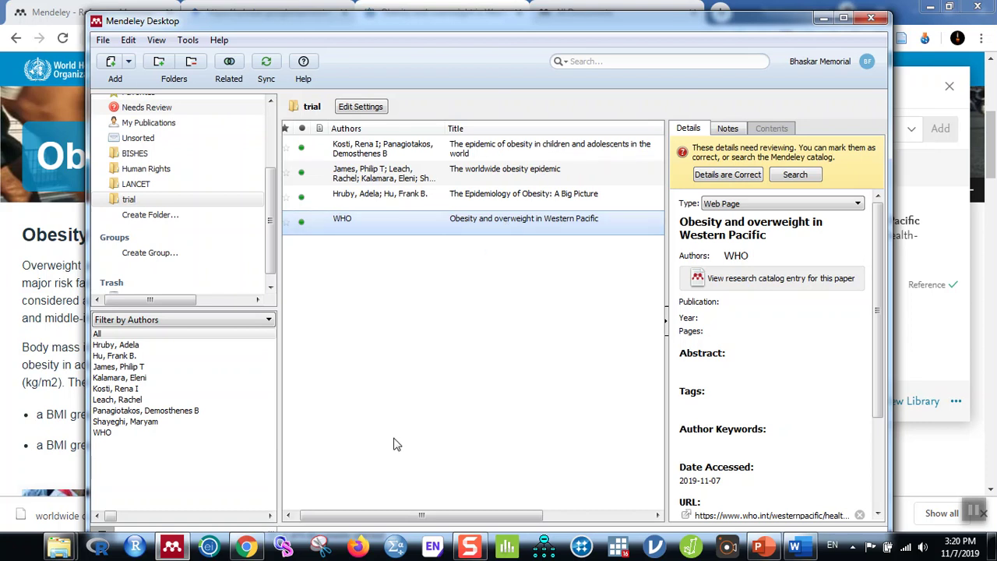
- Switch to Word and add a new paragraph reading "According to WHO...." after the lifecourse sentence
click(808, 550)
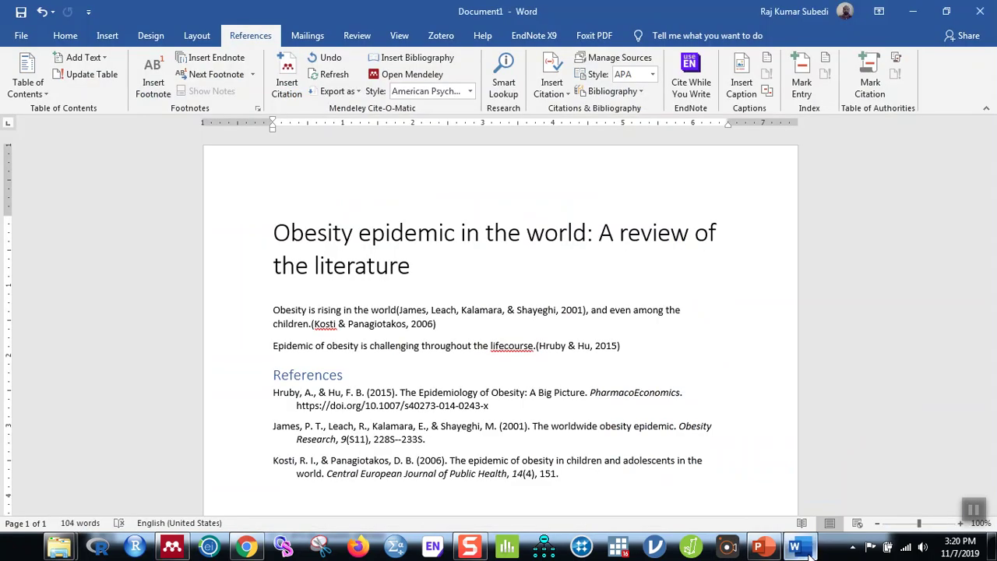
click(630, 346)
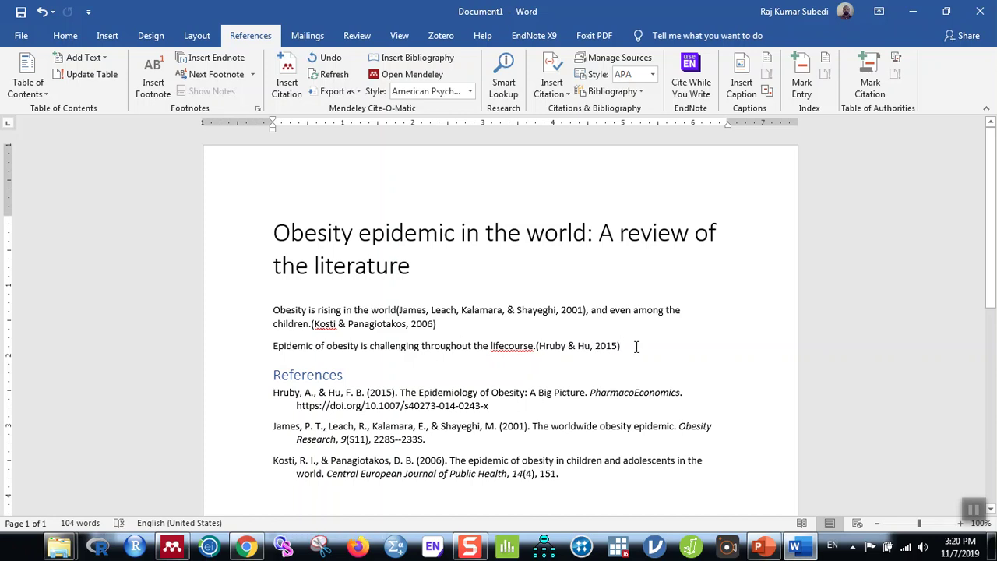
key(Return)
text(According to WHO....)
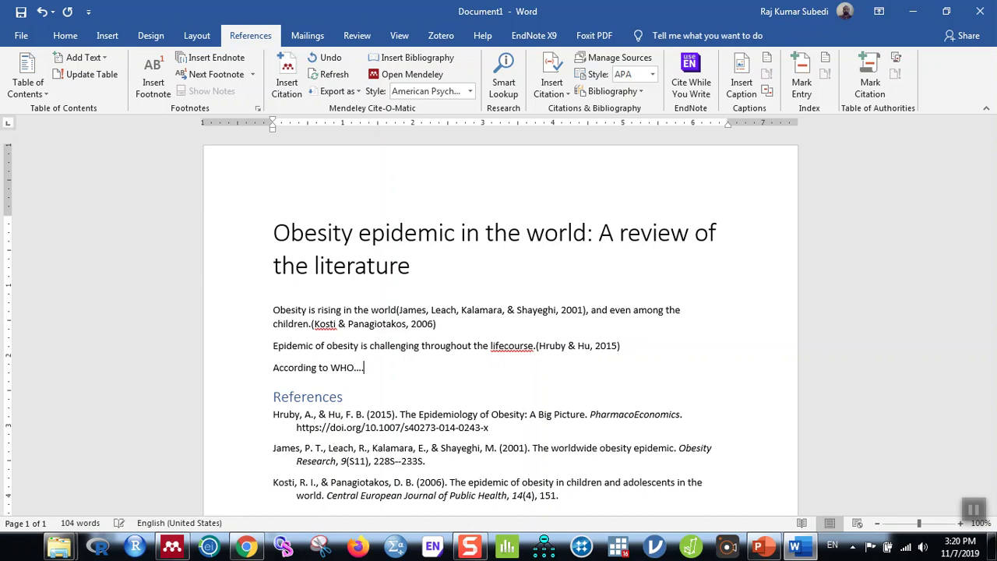
- Cite "Obesity and overweight in Western Pacific" from Mendeley at the end of the "According to WHO...." line
click(287, 85)
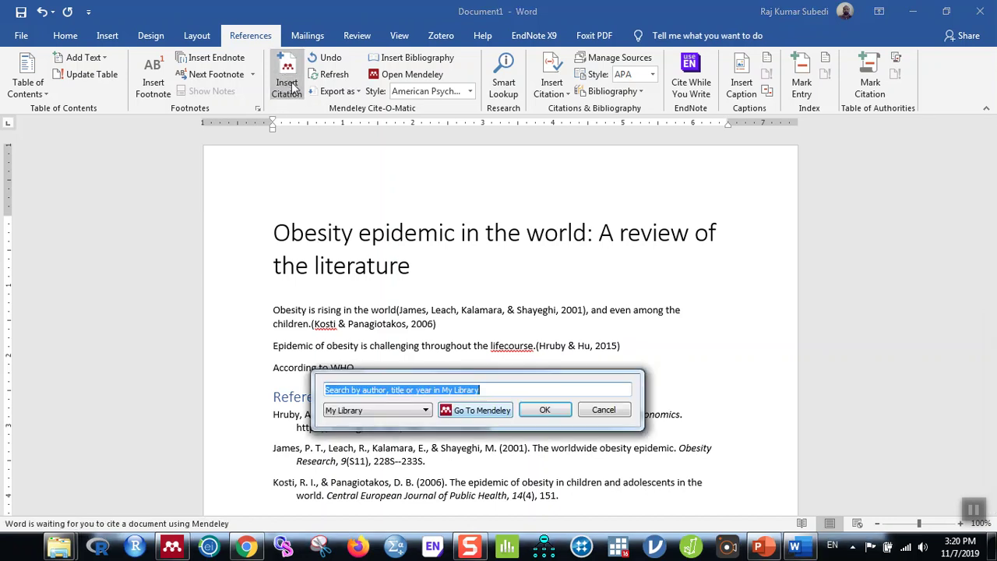
click(474, 413)
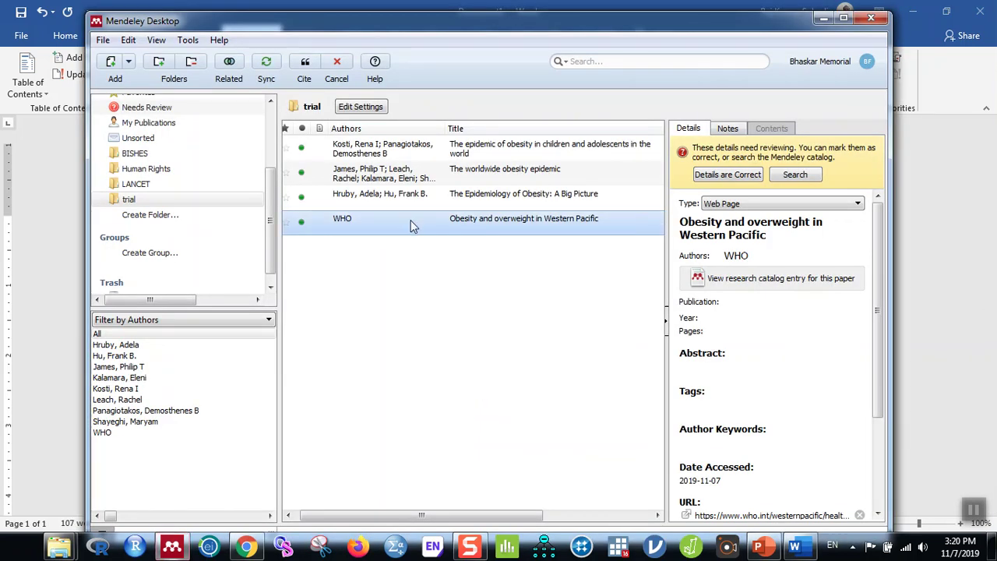
click(304, 66)
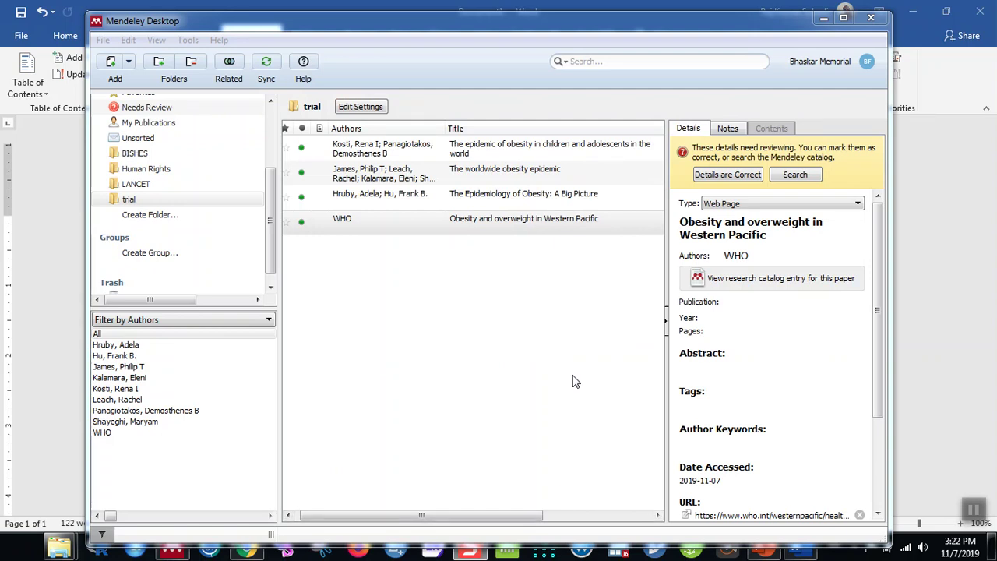
- Open the online Help guides from Mendeley Desktop and look through the available guide topics
click(460, 340)
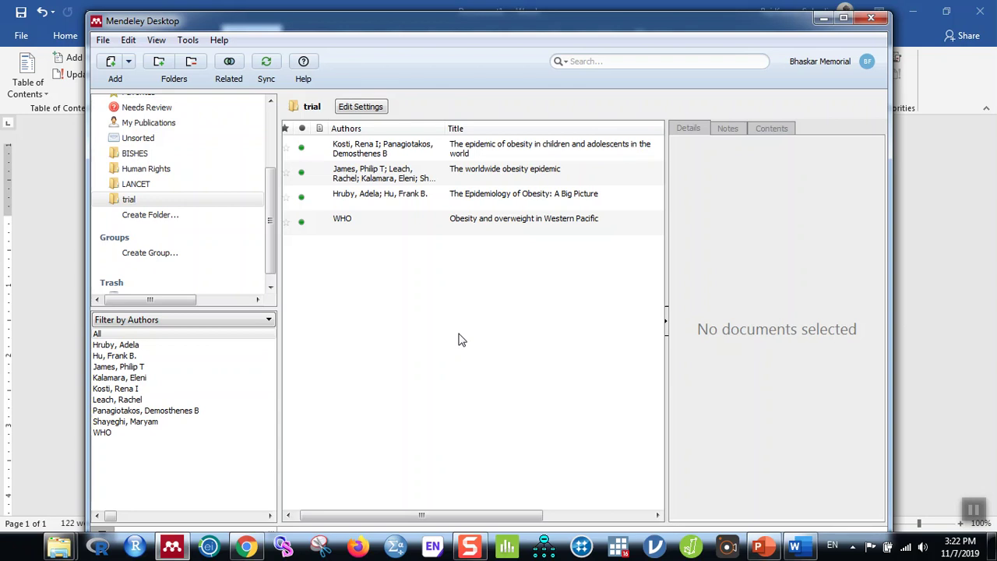
click(219, 40)
click(252, 61)
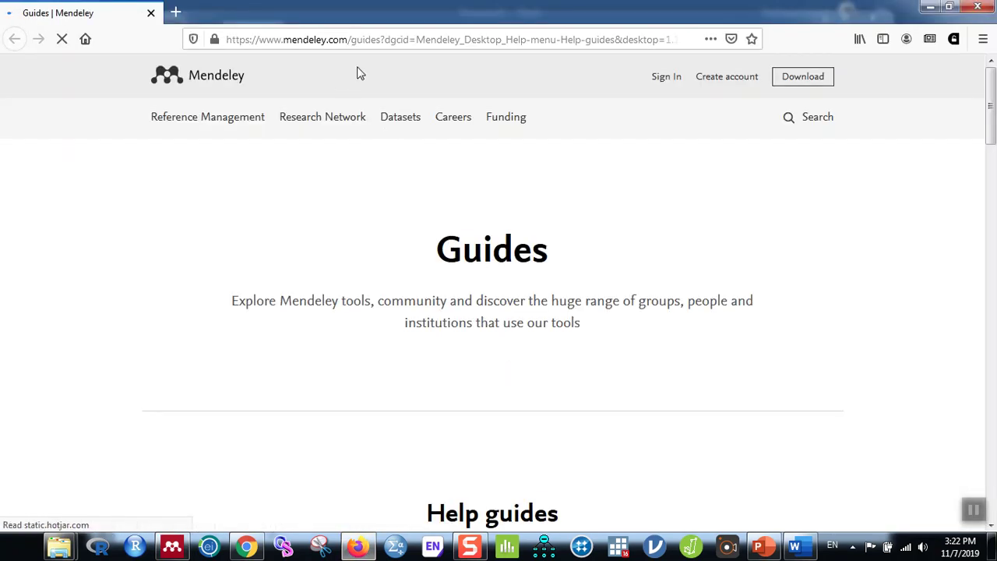
scroll(729, 307, down, 1)
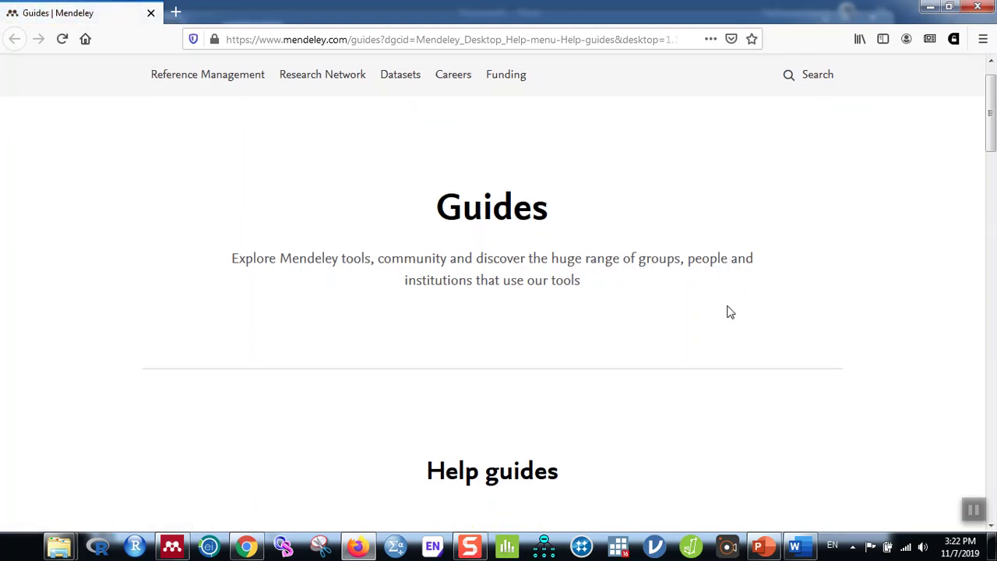
scroll(679, 296, down, 3)
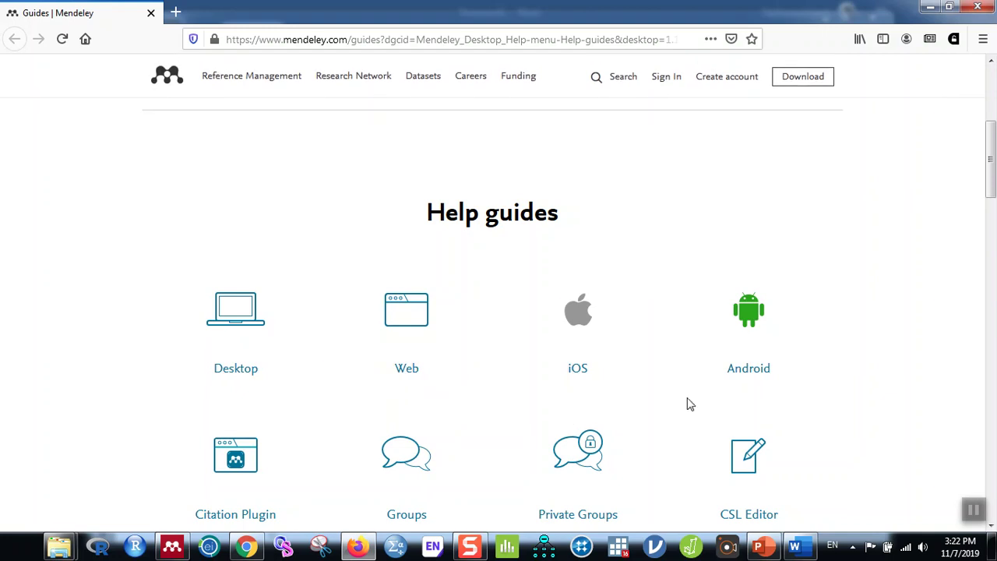
scroll(688, 403, down, 2)
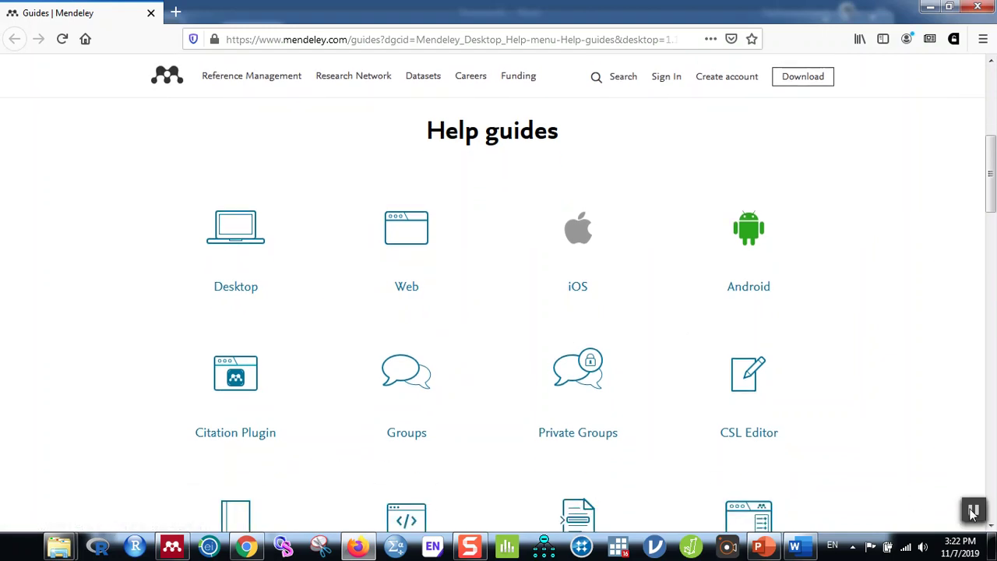
- Switch to the PowerPoint presentation, minimize Mendeley Desktop, and display the "Top Mendeley Features" slide for review
click(766, 549)
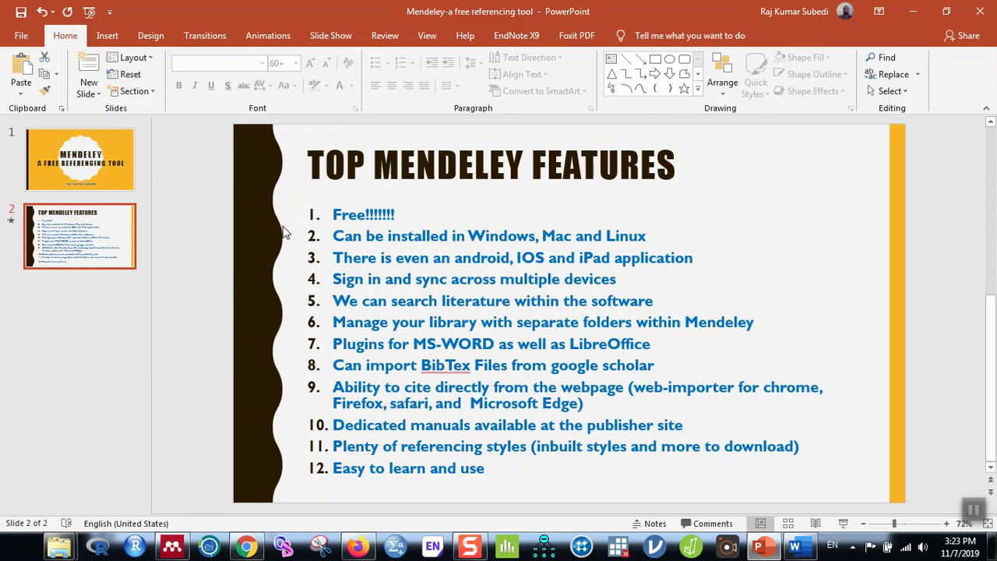
click(173, 548)
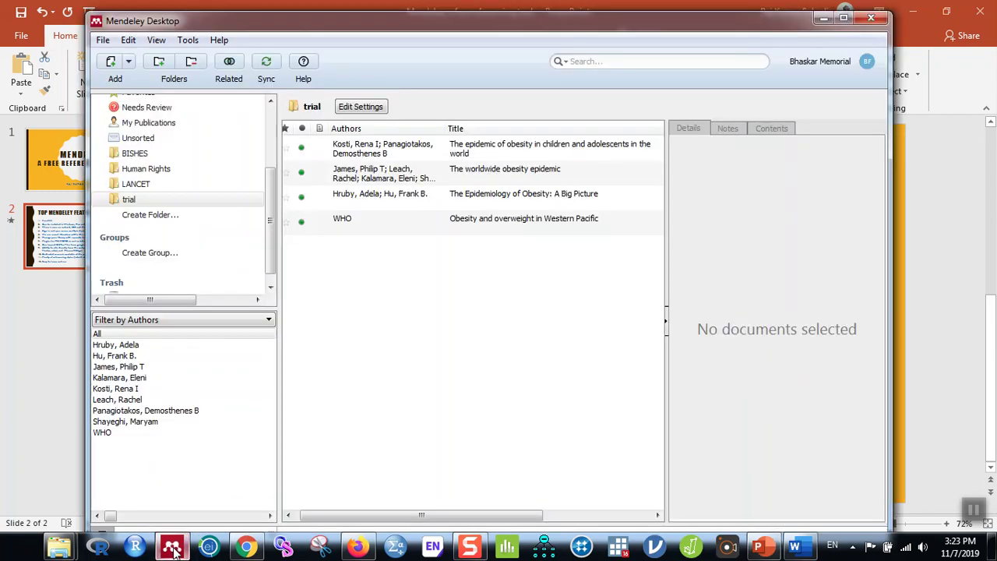
click(823, 18)
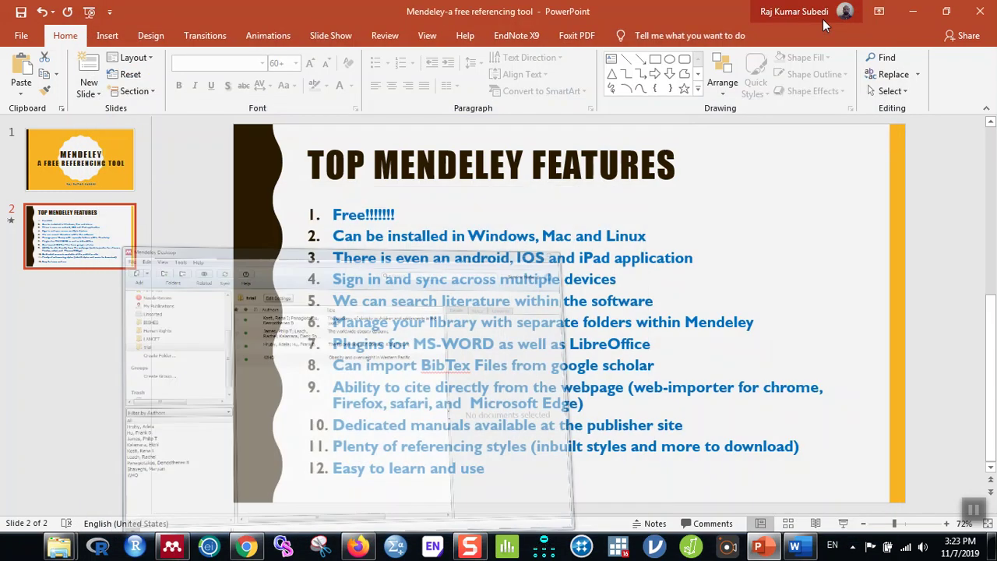
click(66, 178)
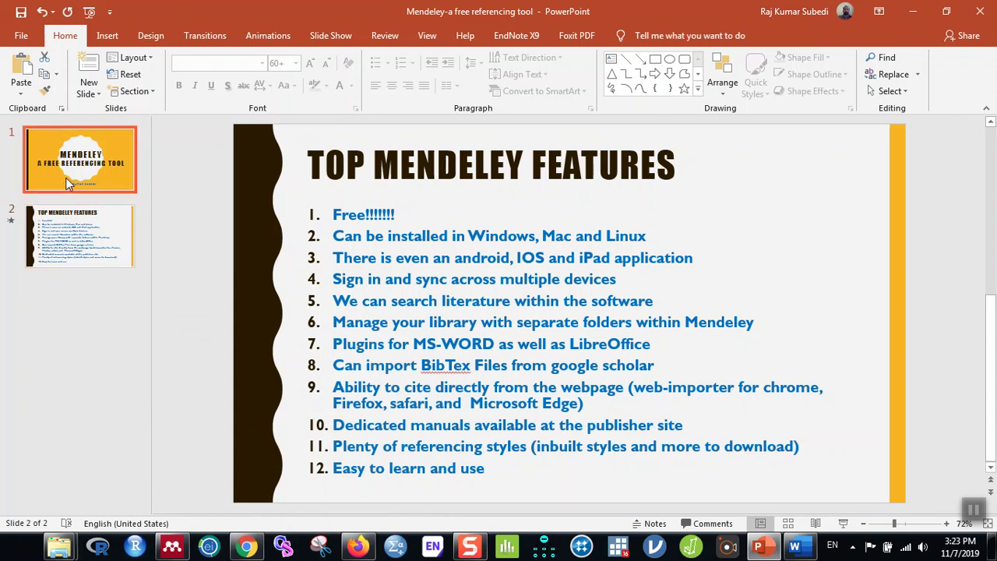
click(72, 228)
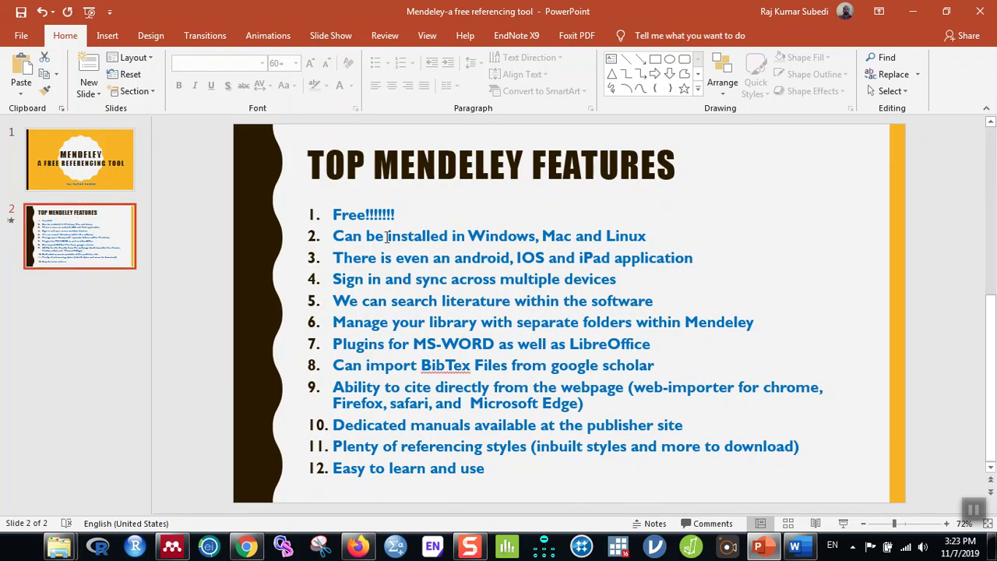